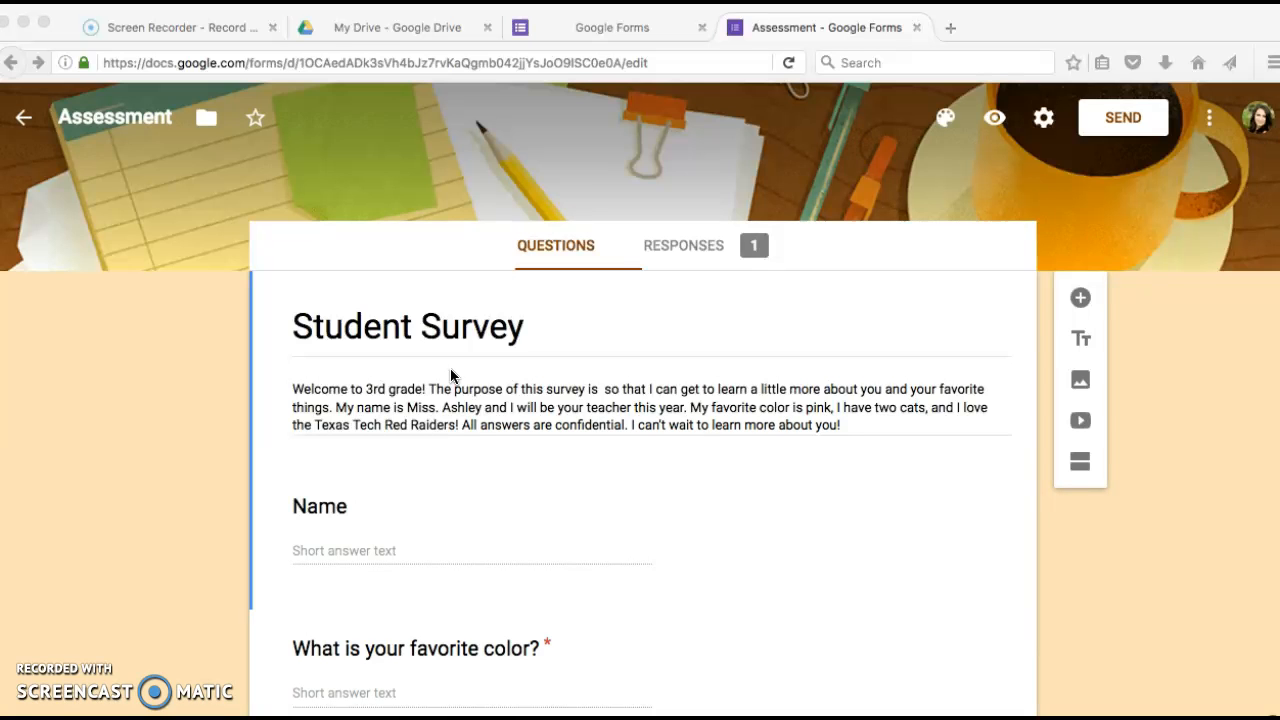
From My Drive, start a new Google Form from a template and find the Assessment template among the Education templates
click(389, 33)
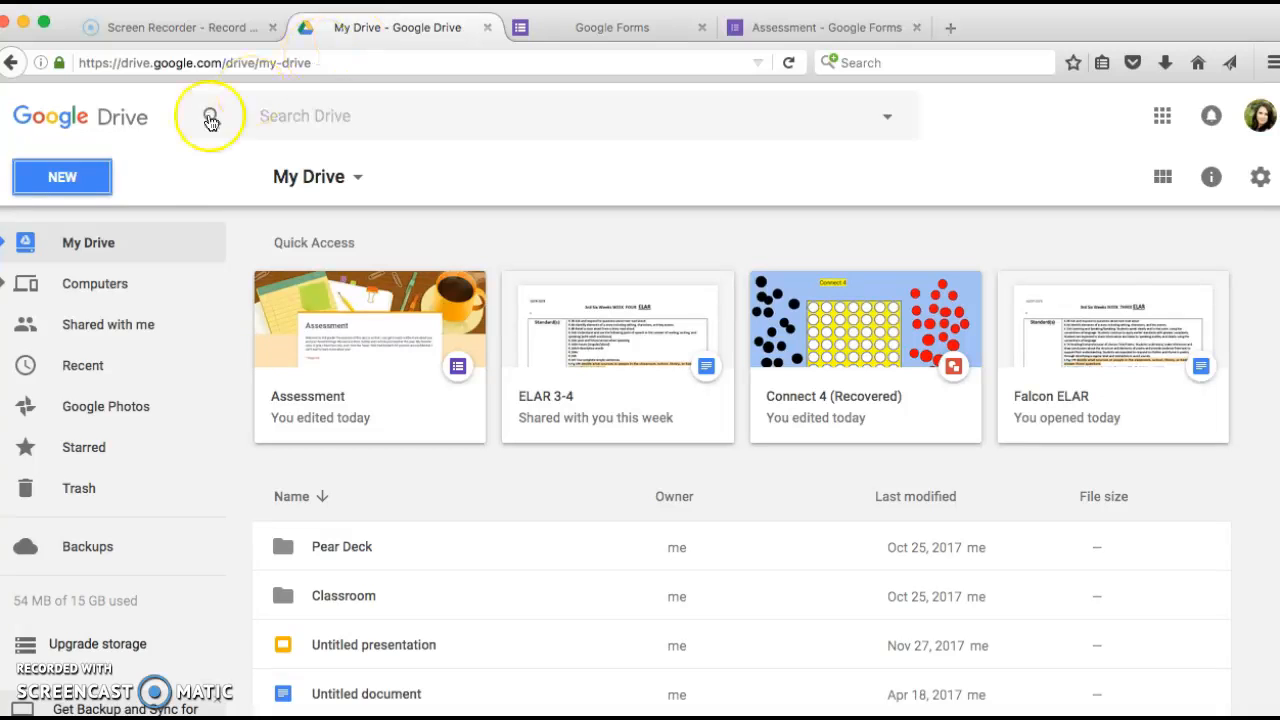
click(62, 180)
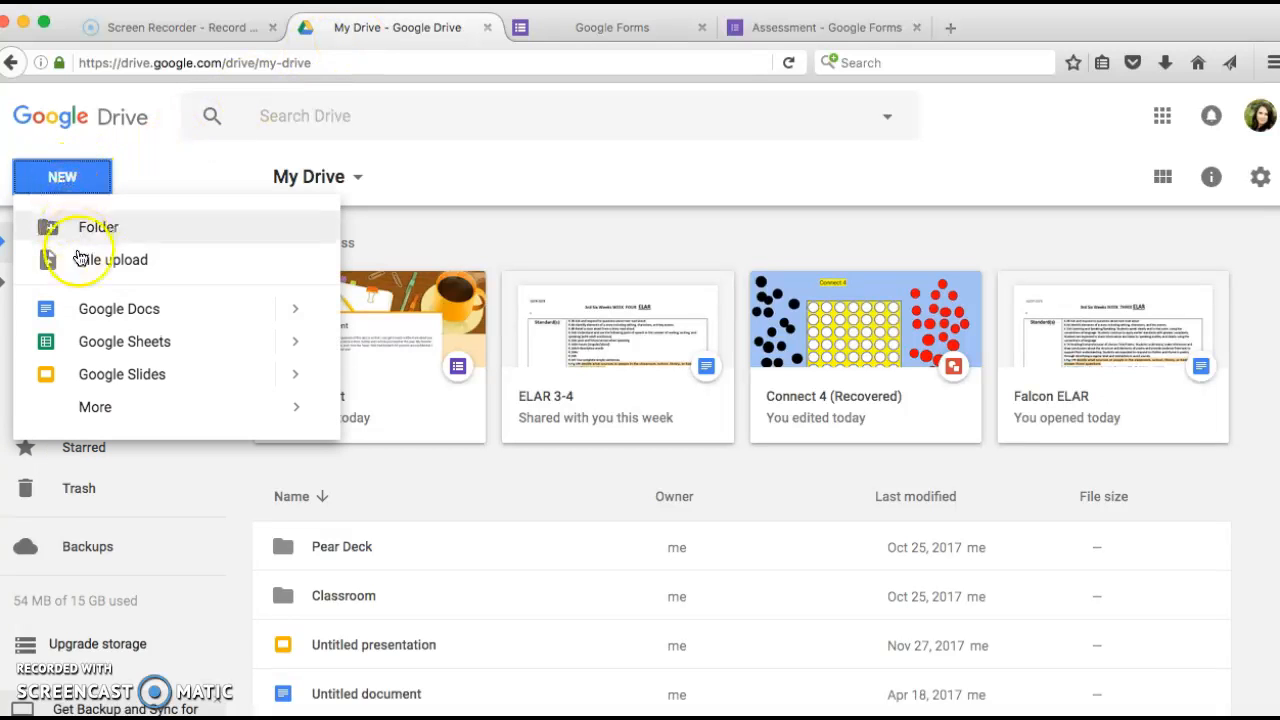
mouse_move(100, 413)
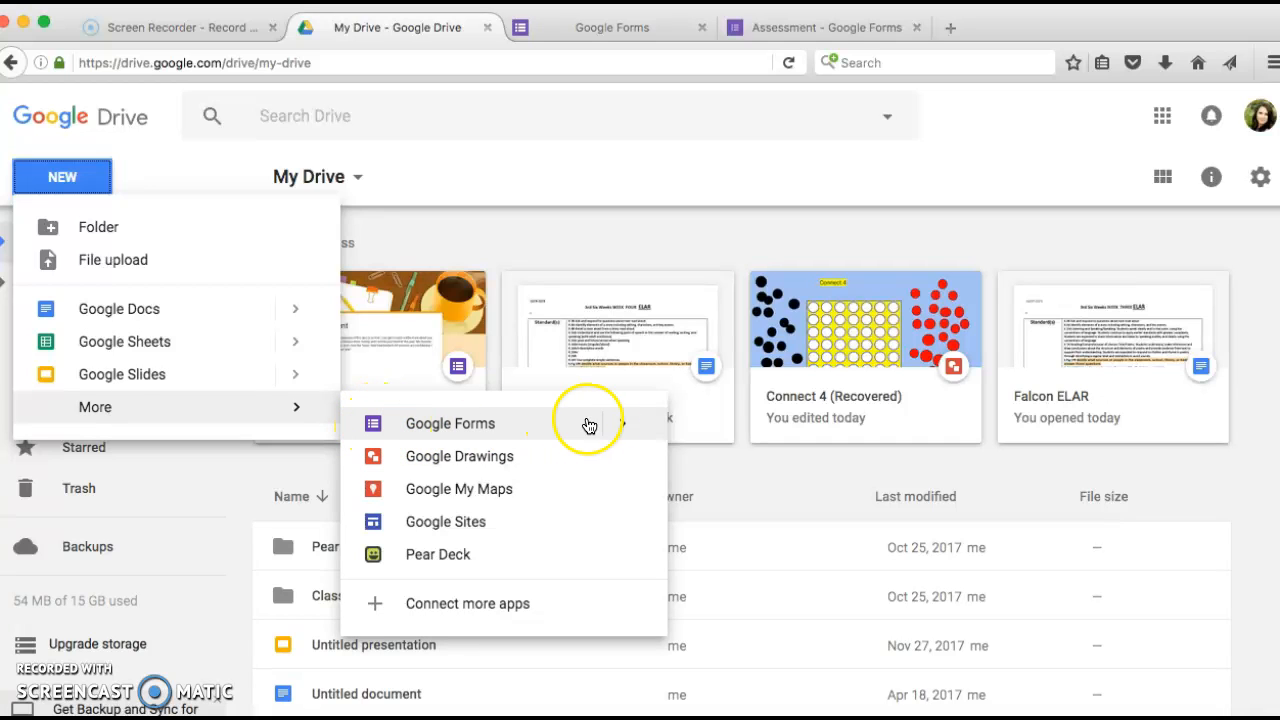
click(622, 424)
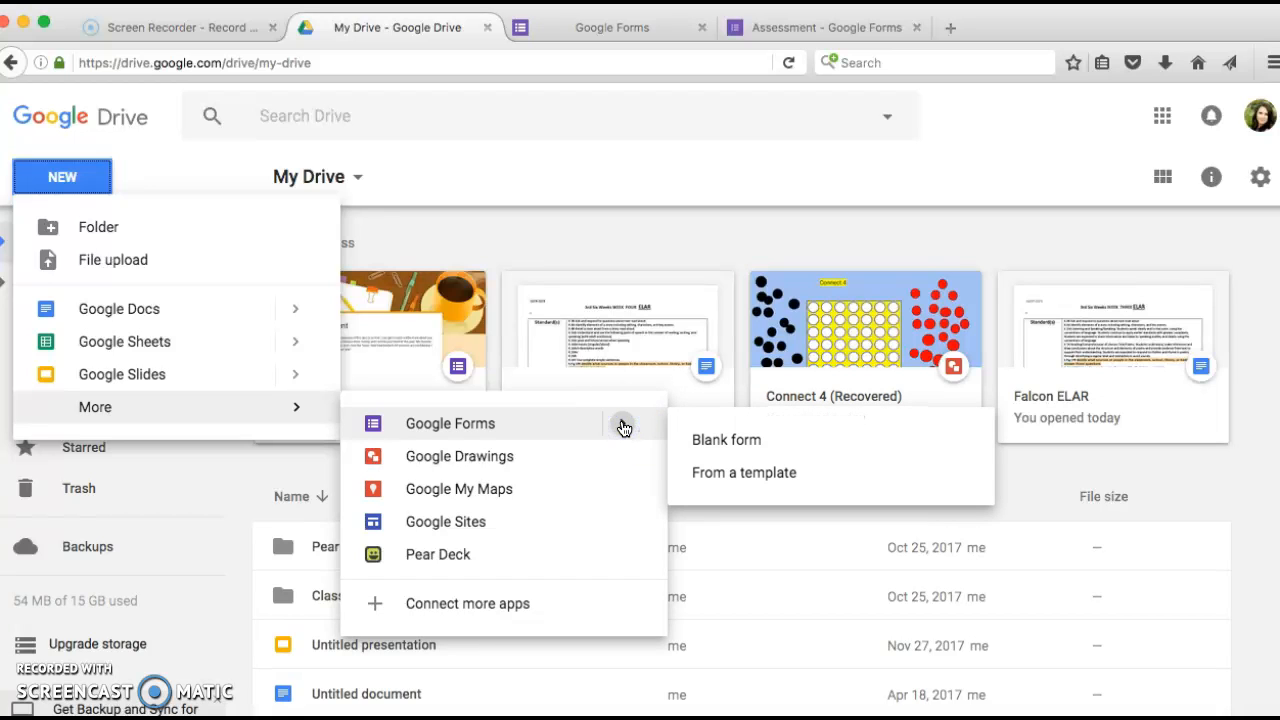
click(755, 479)
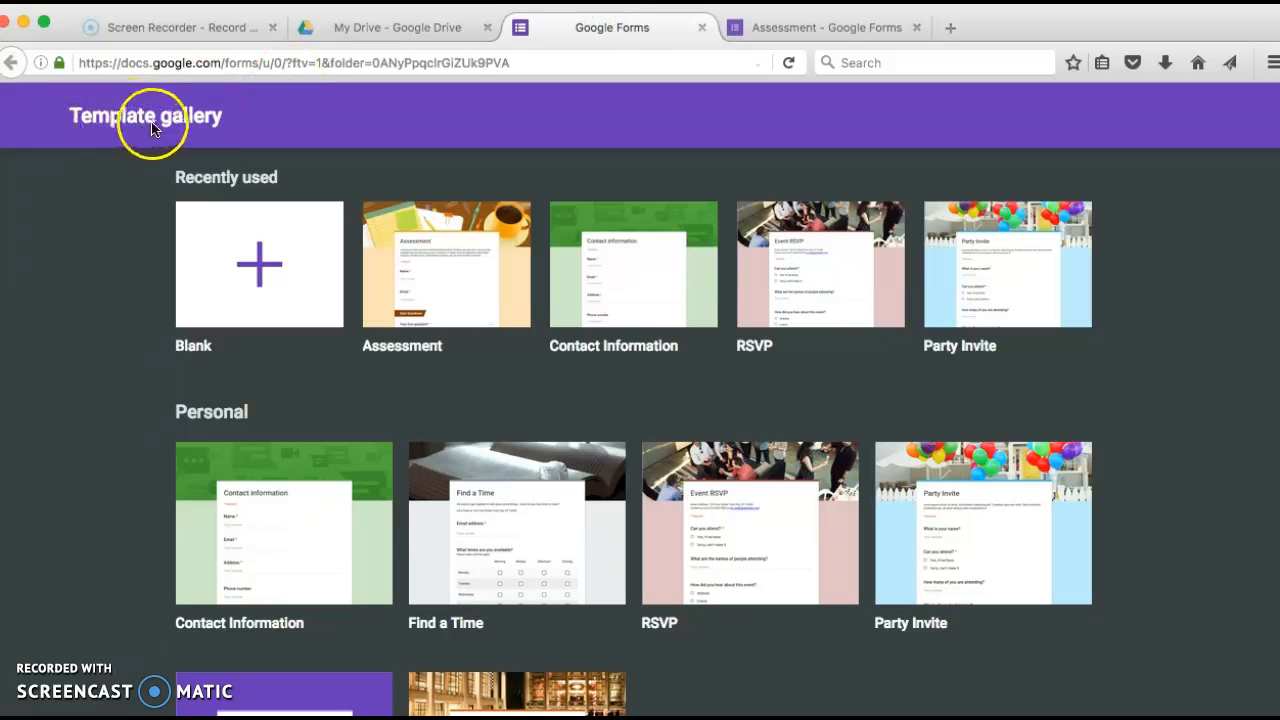
scroll(163, 286, down, 10)
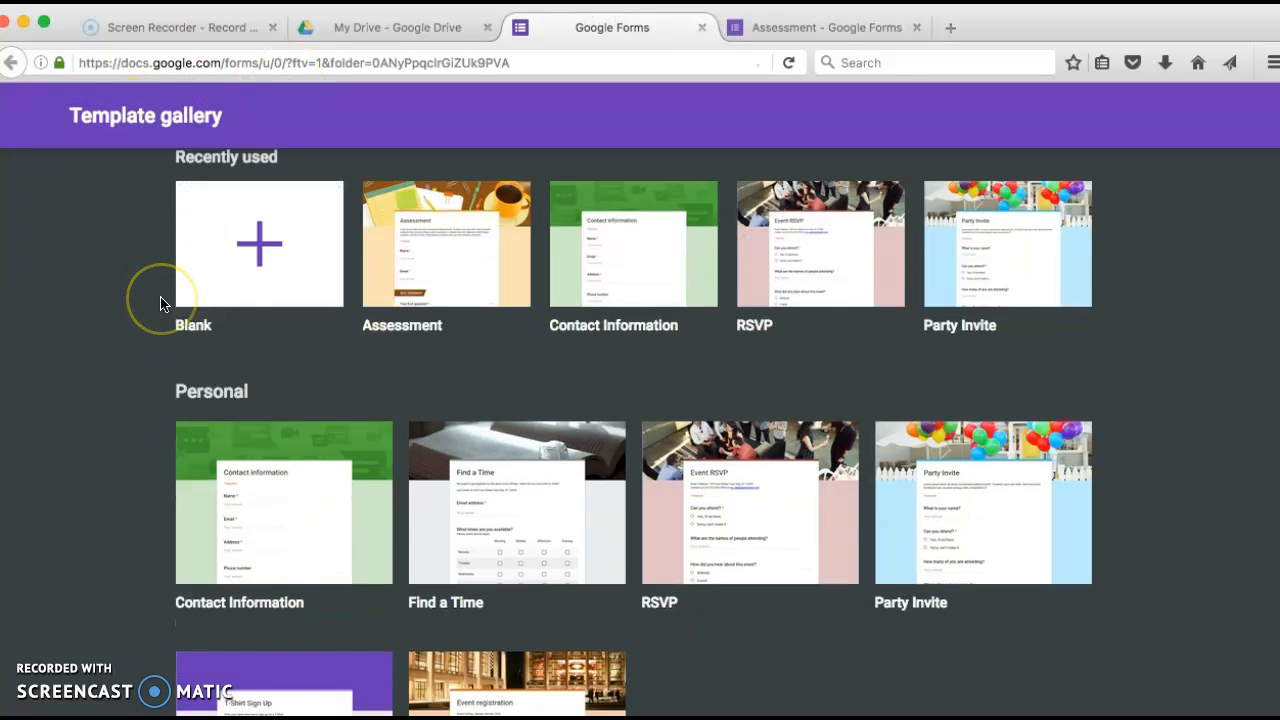
scroll(162, 303, down, 5)
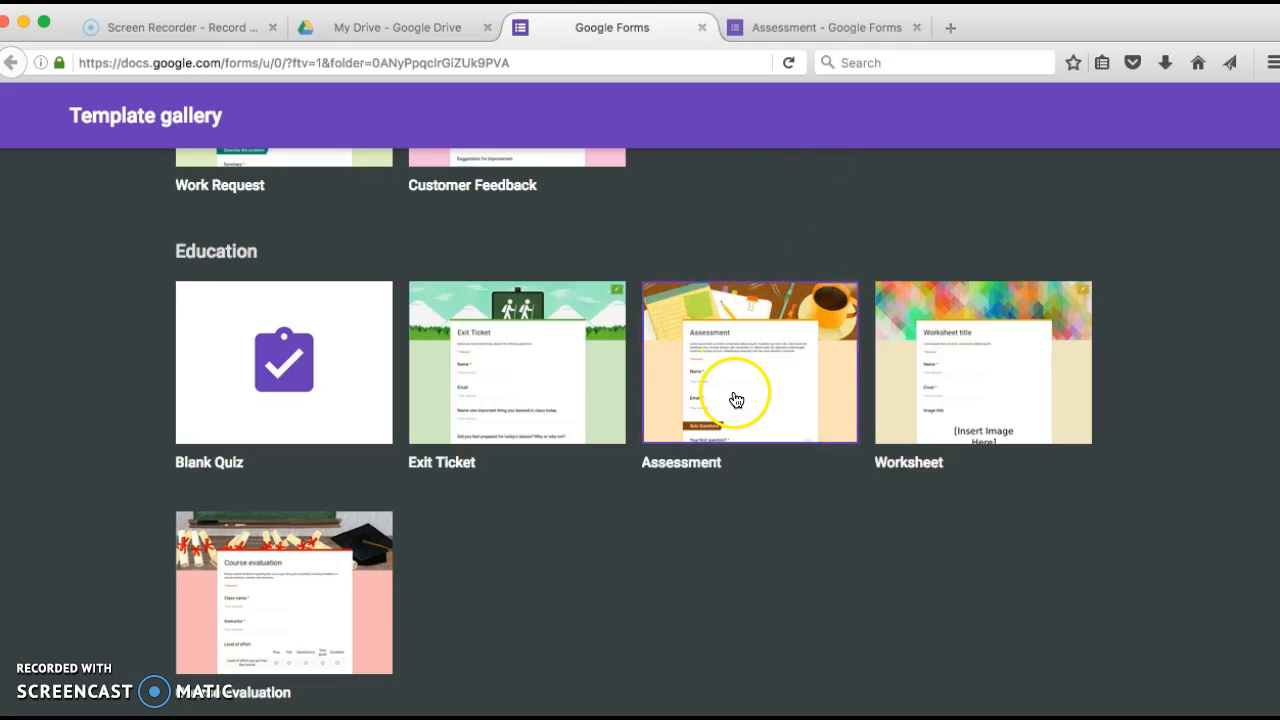
In the existing Assessment form, re-enter the title as "Student Survey" and place the cursor in the welcome description
click(822, 28)
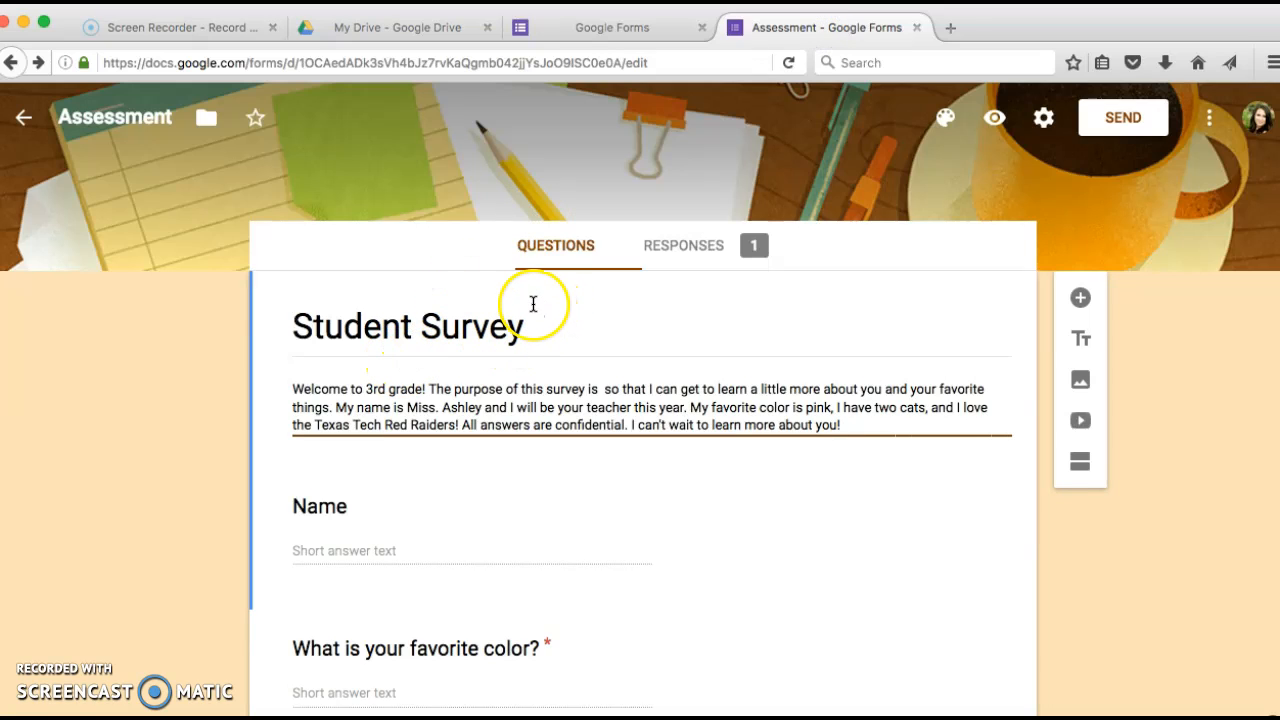
click(528, 328)
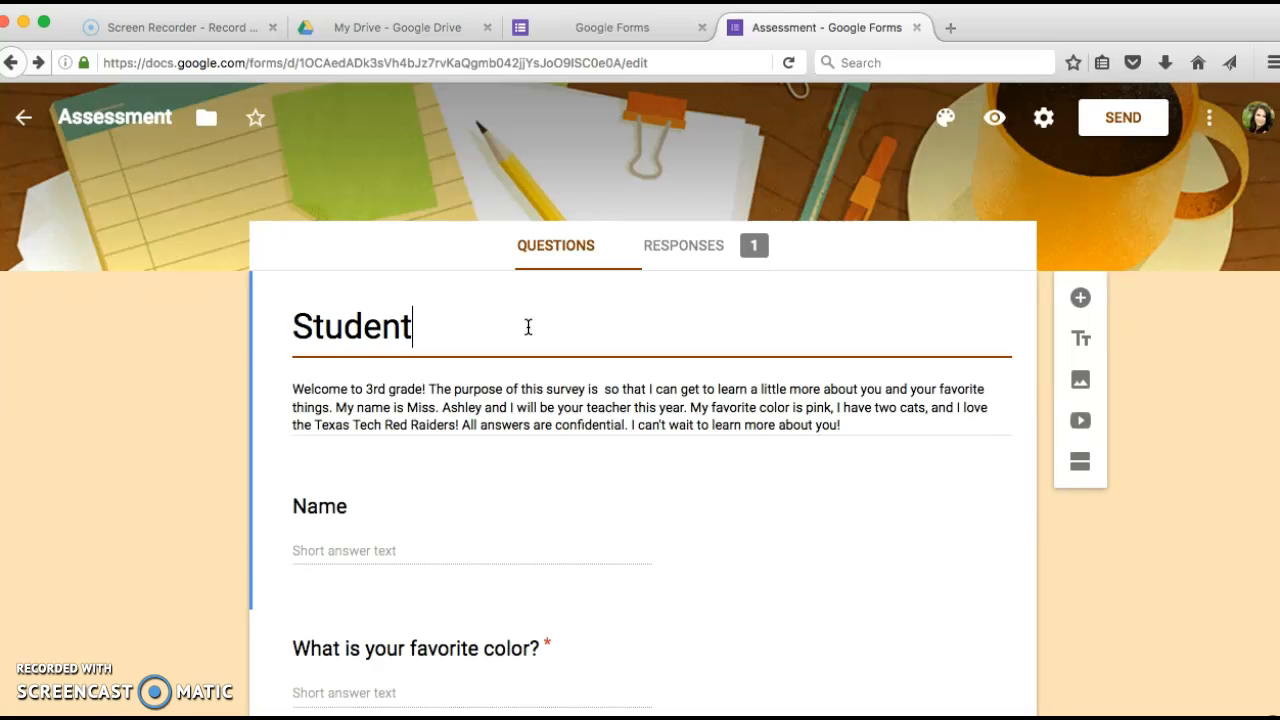
text(Survey)
click(592, 400)
click(795, 408)
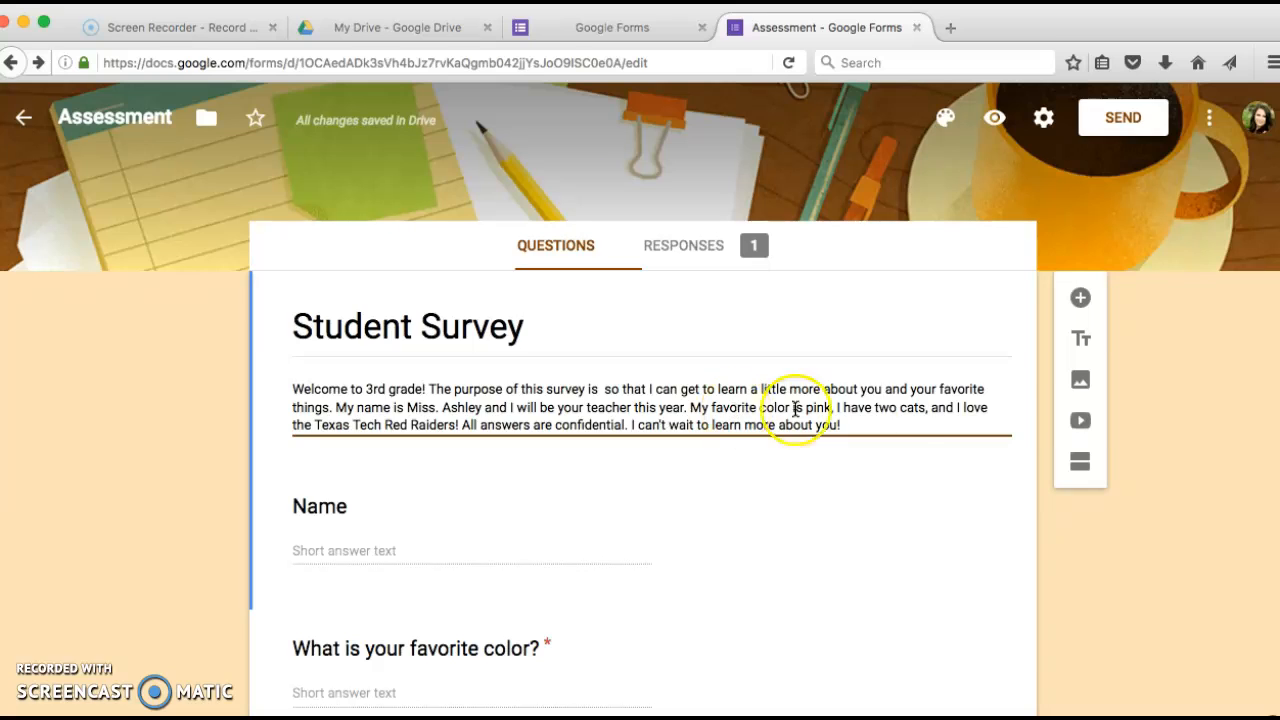
click(862, 424)
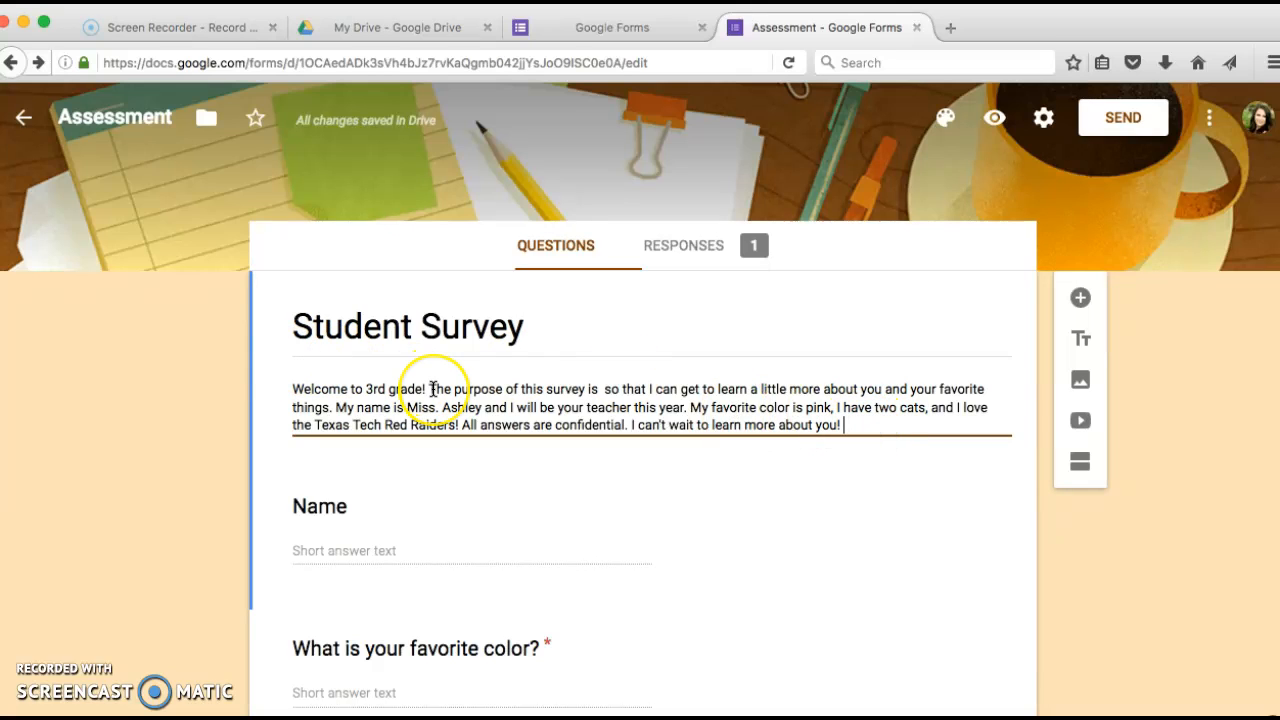
click(616, 390)
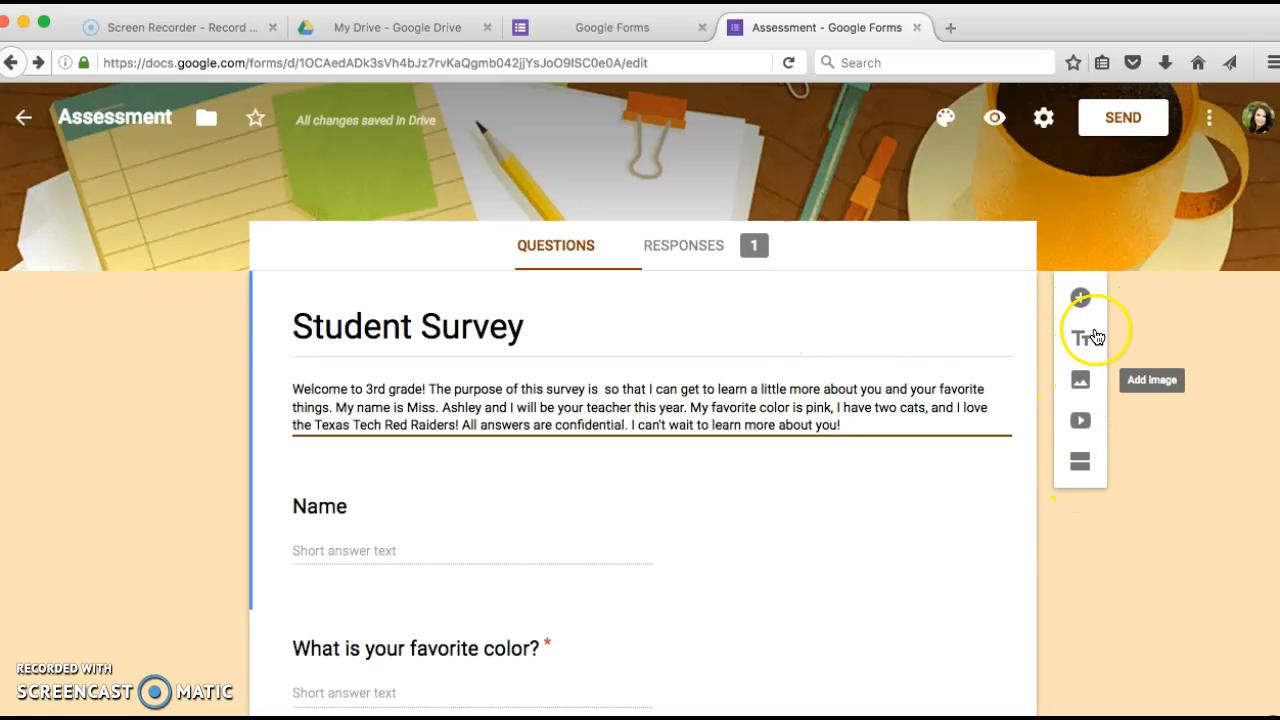
Add a blank question between the form description and the Name question, and delete it again
click(1081, 301)
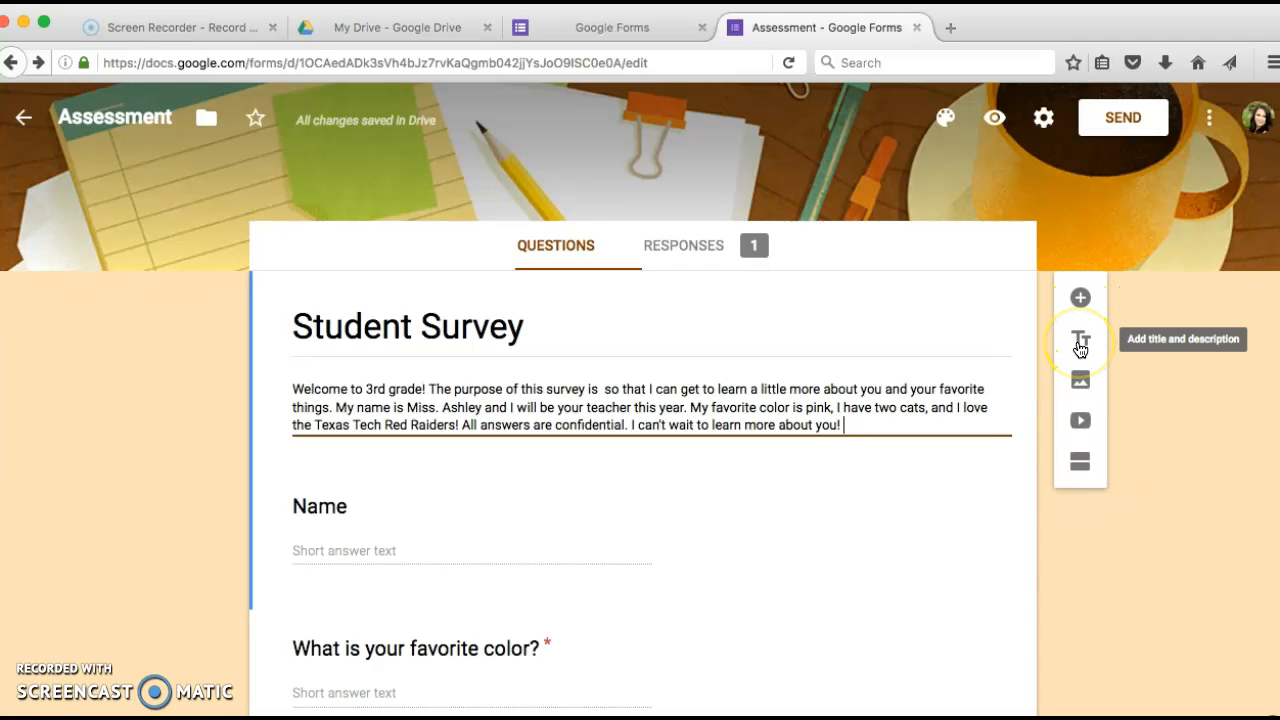
click(1081, 384)
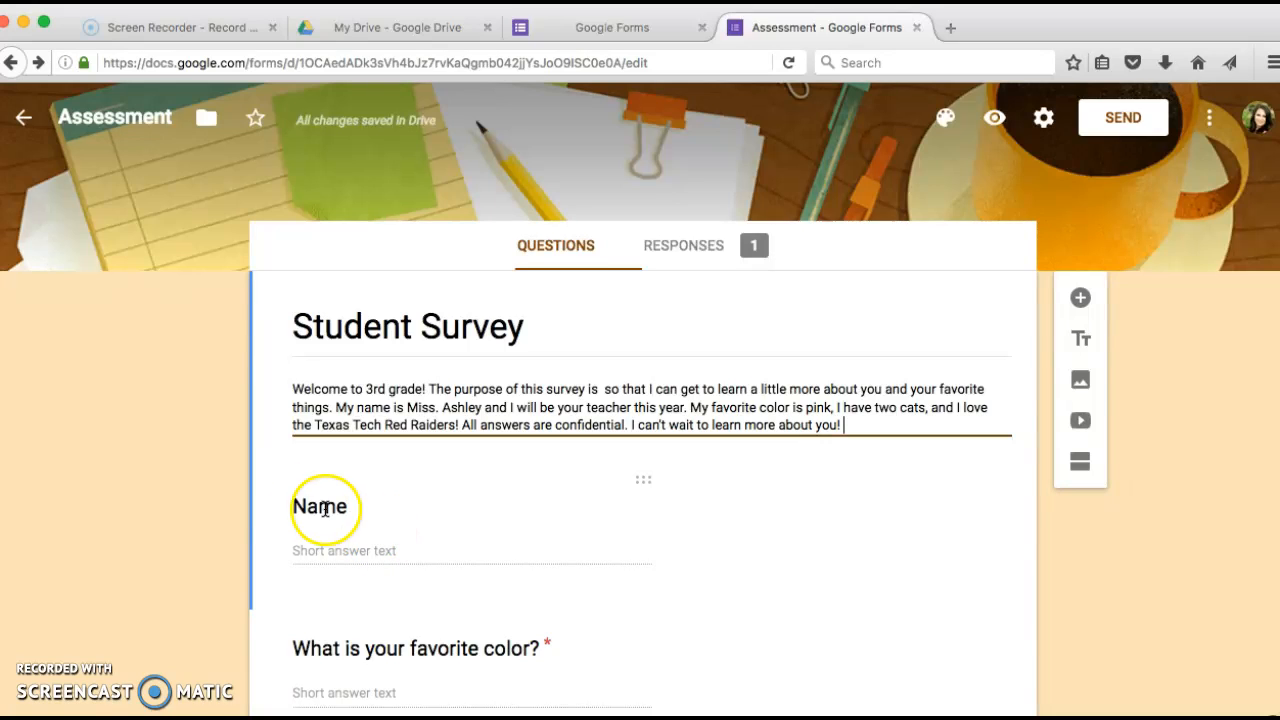
scroll(330, 515, down, 2)
click(1079, 231)
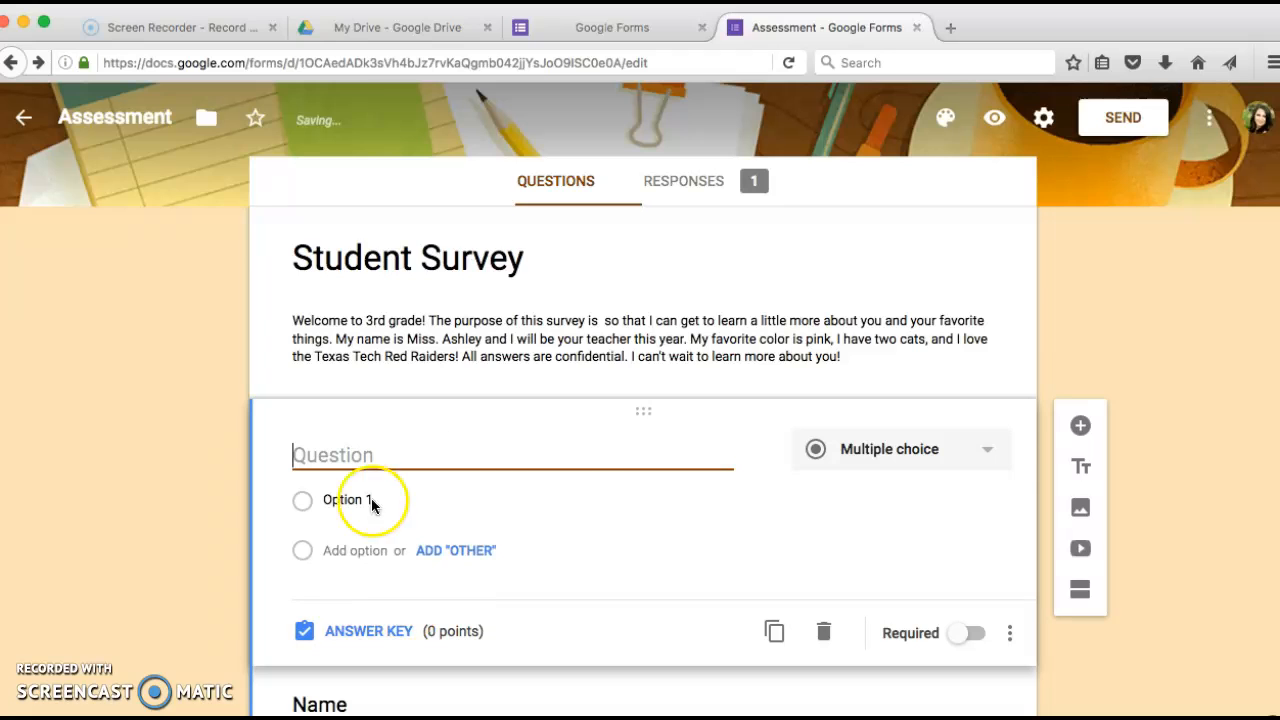
click(824, 631)
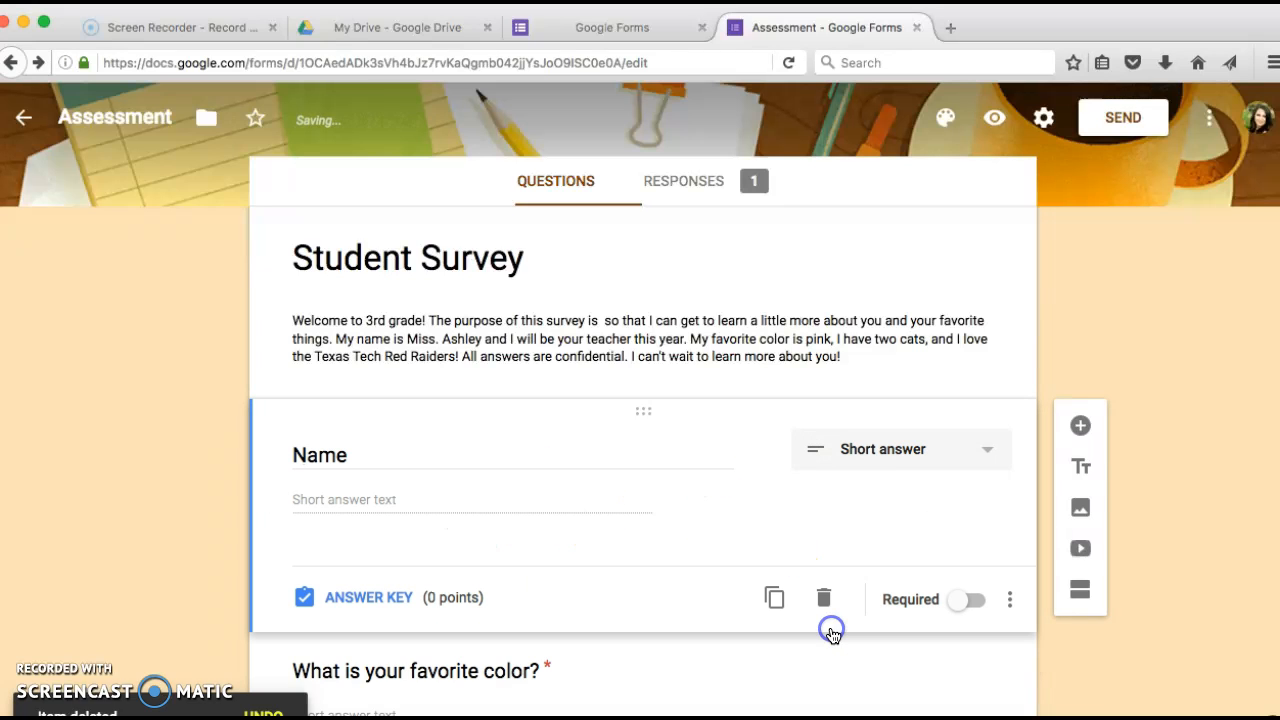
Re-enter the first question's title as "Name" and set its answer type to Short answer
scroll(514, 484, down, 2)
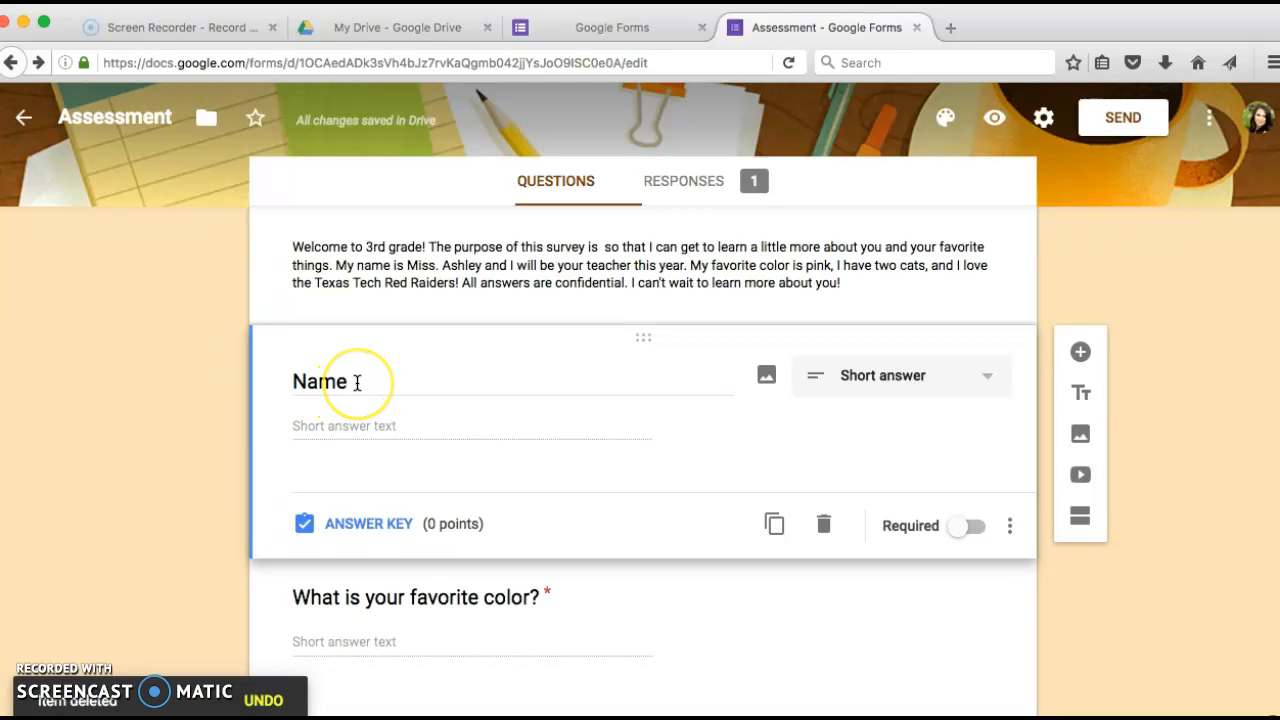
click(357, 382)
key(BackSpace)
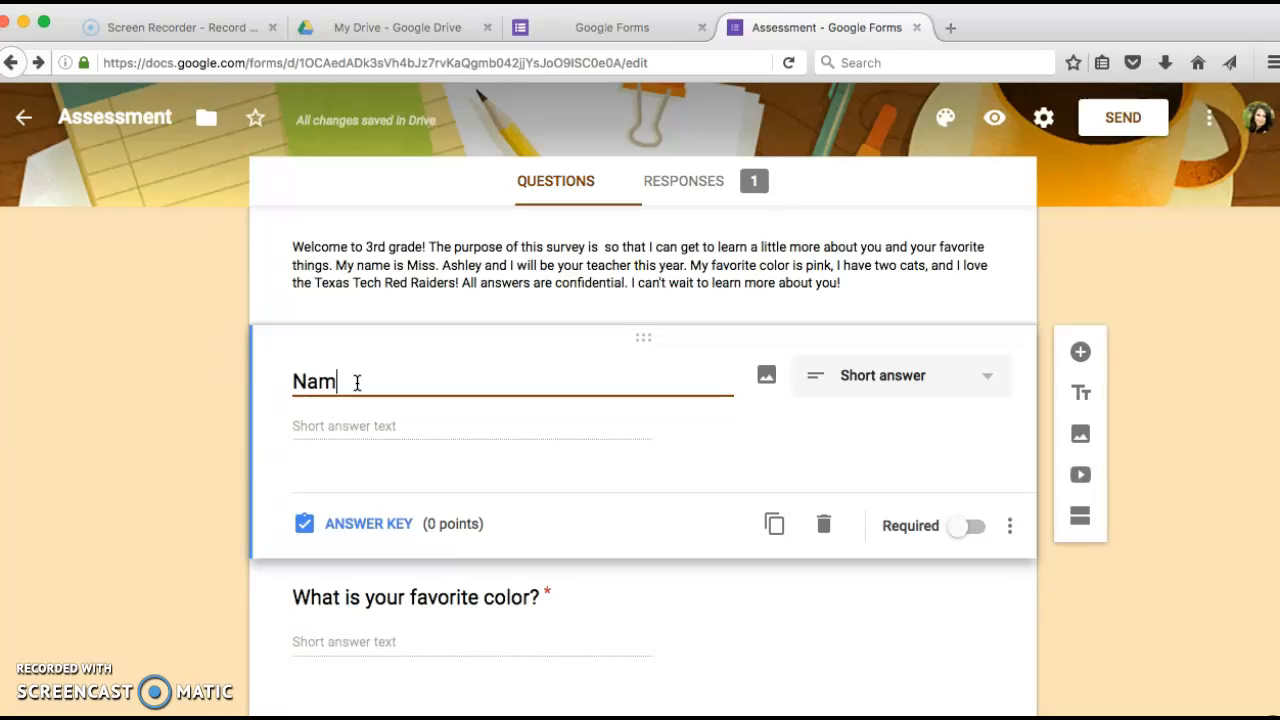
text(N)
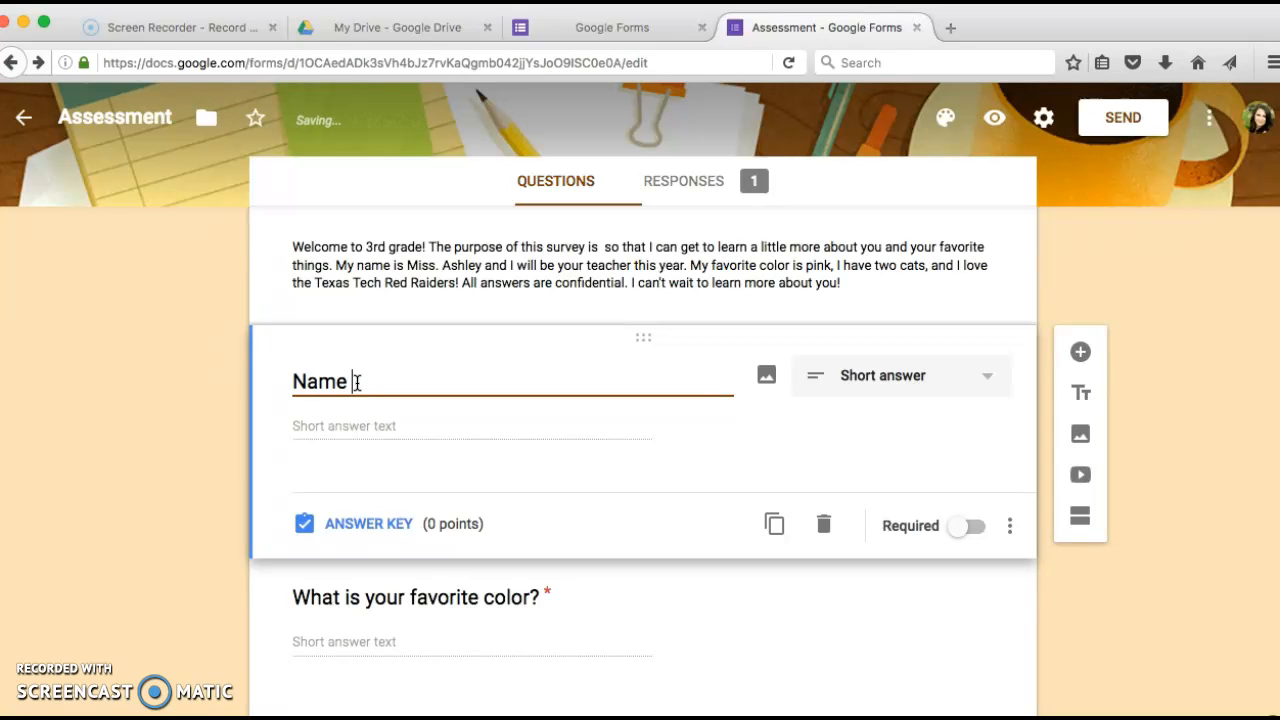
click(986, 379)
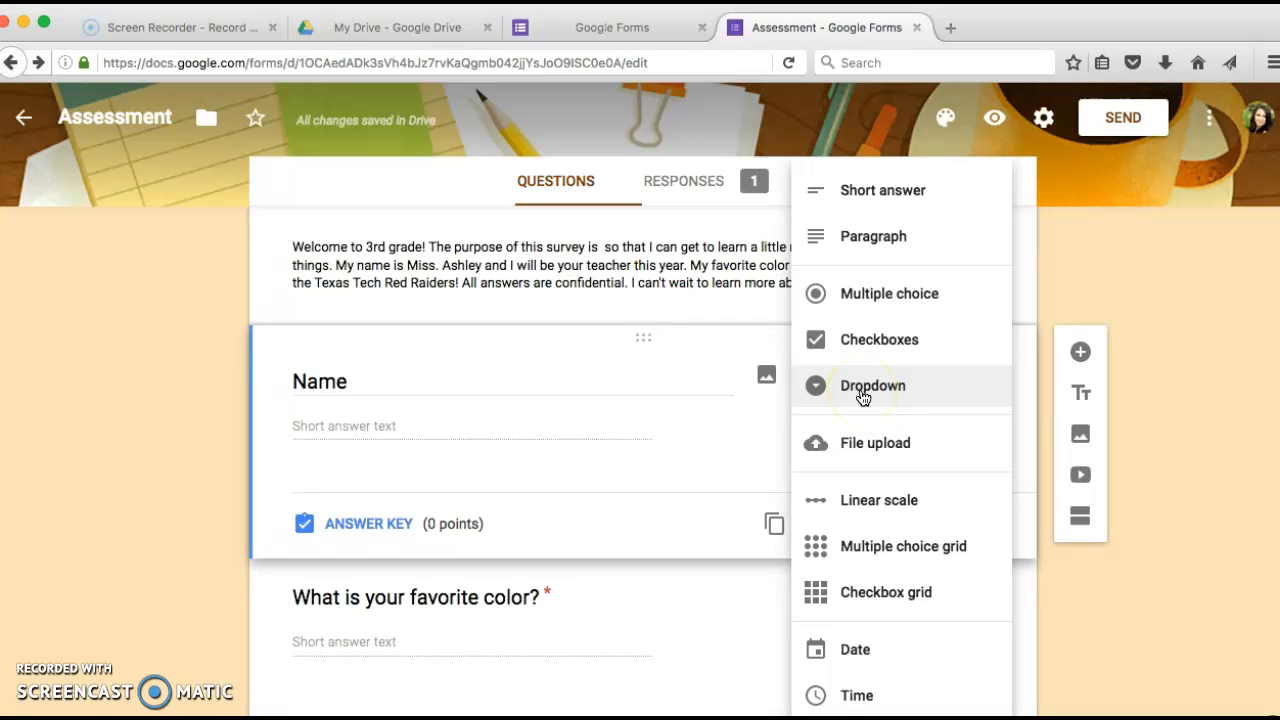
click(891, 190)
Open the answer key of the Name question and look over its correct-answer, points and feedback options
scroll(551, 380, down, 3)
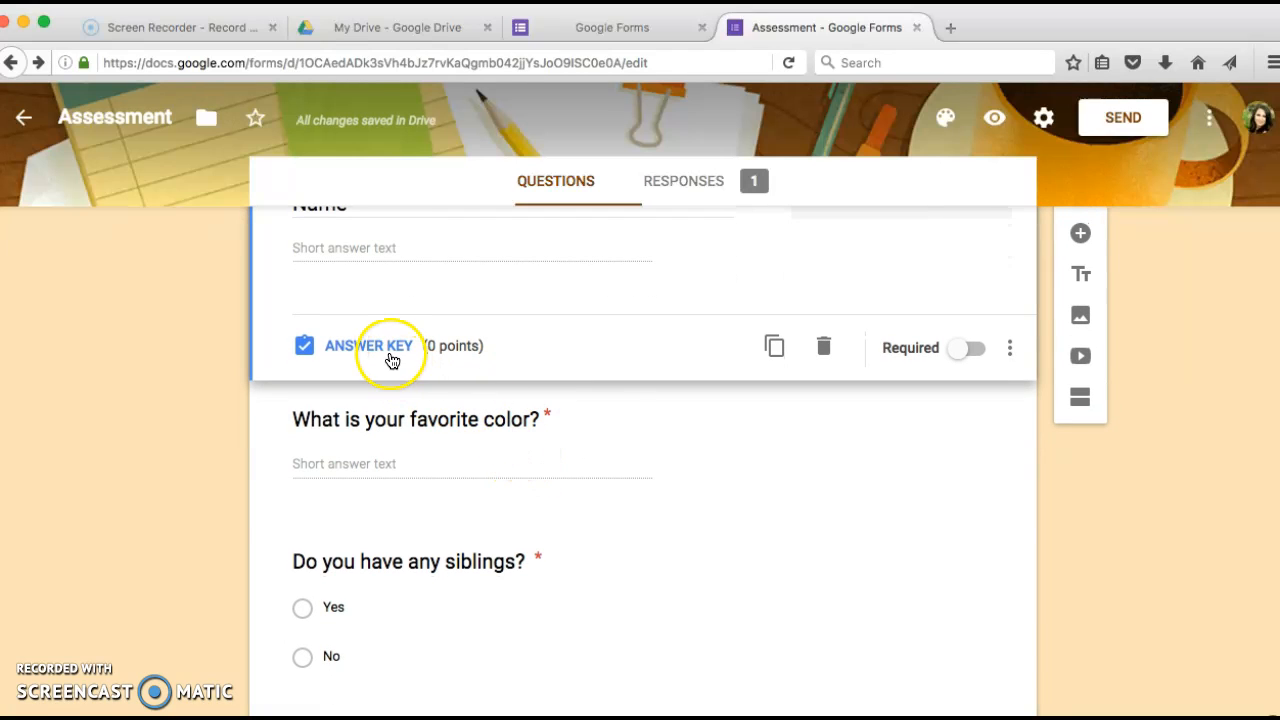
scroll(382, 349, up, 2)
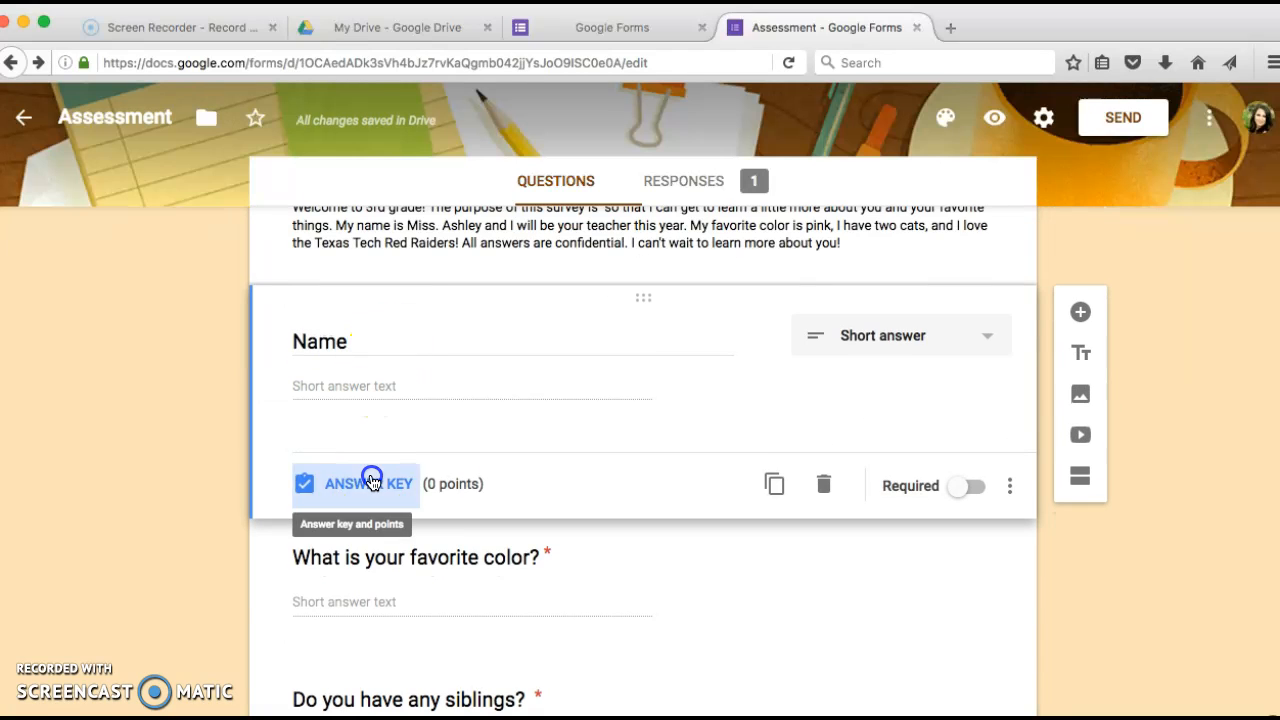
click(371, 481)
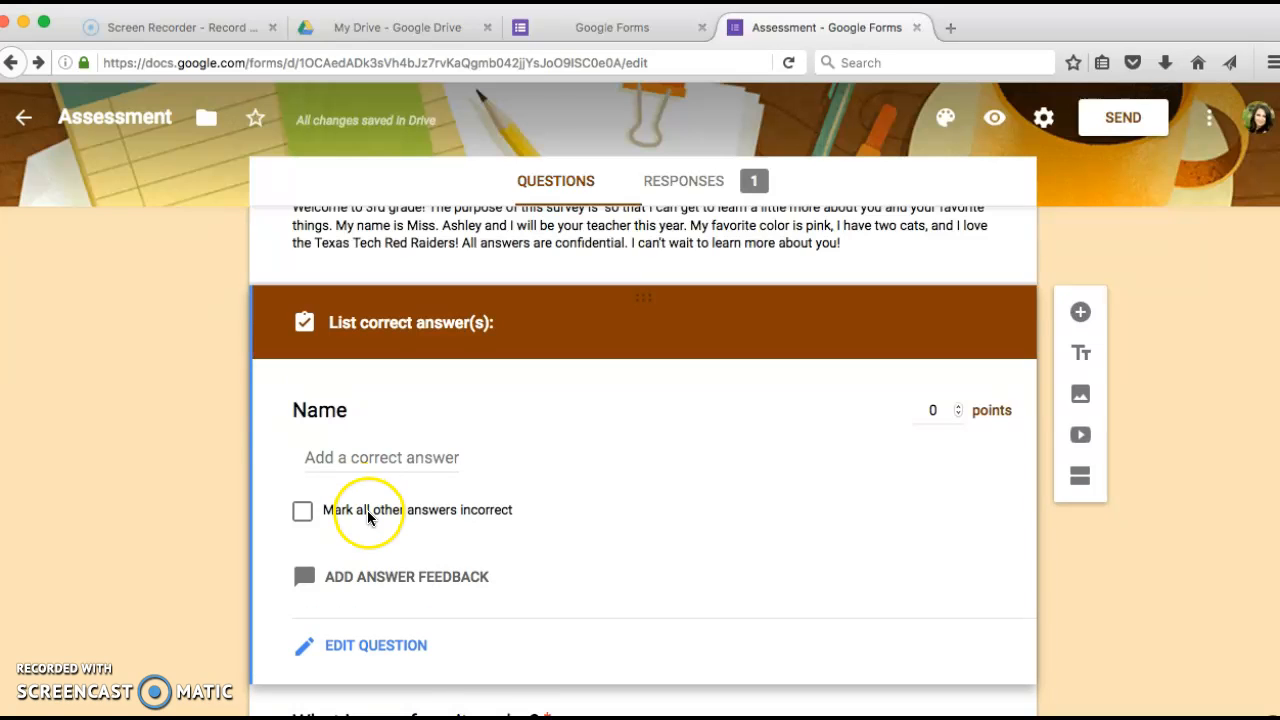
scroll(367, 510, down, 1)
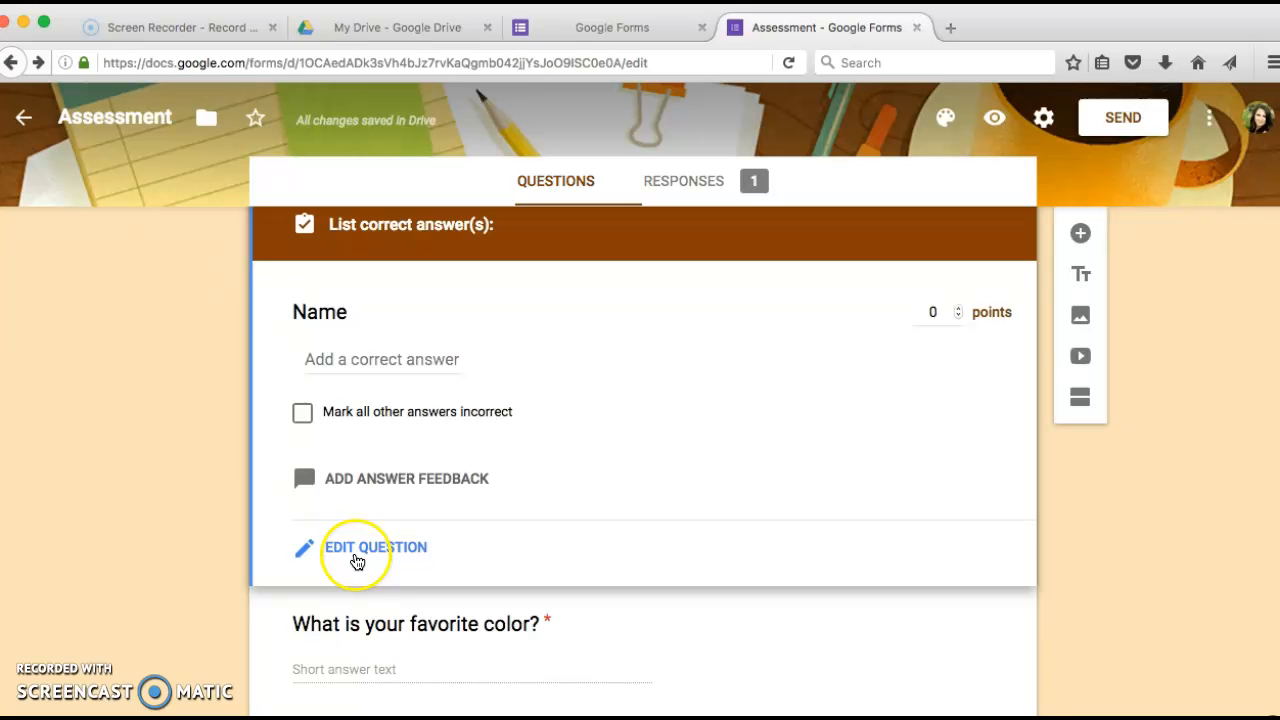
Select the "What is your favorite color?" question and set its answer type to Short answer
click(674, 615)
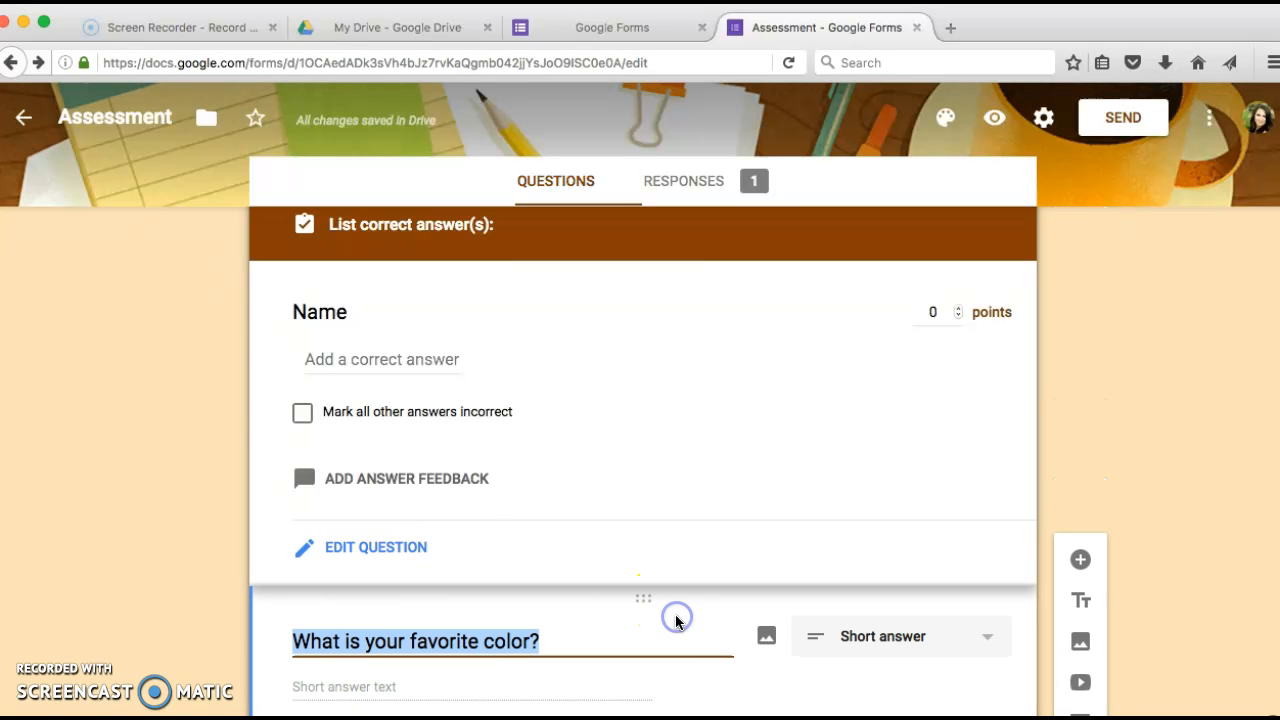
scroll(588, 365, up, 3)
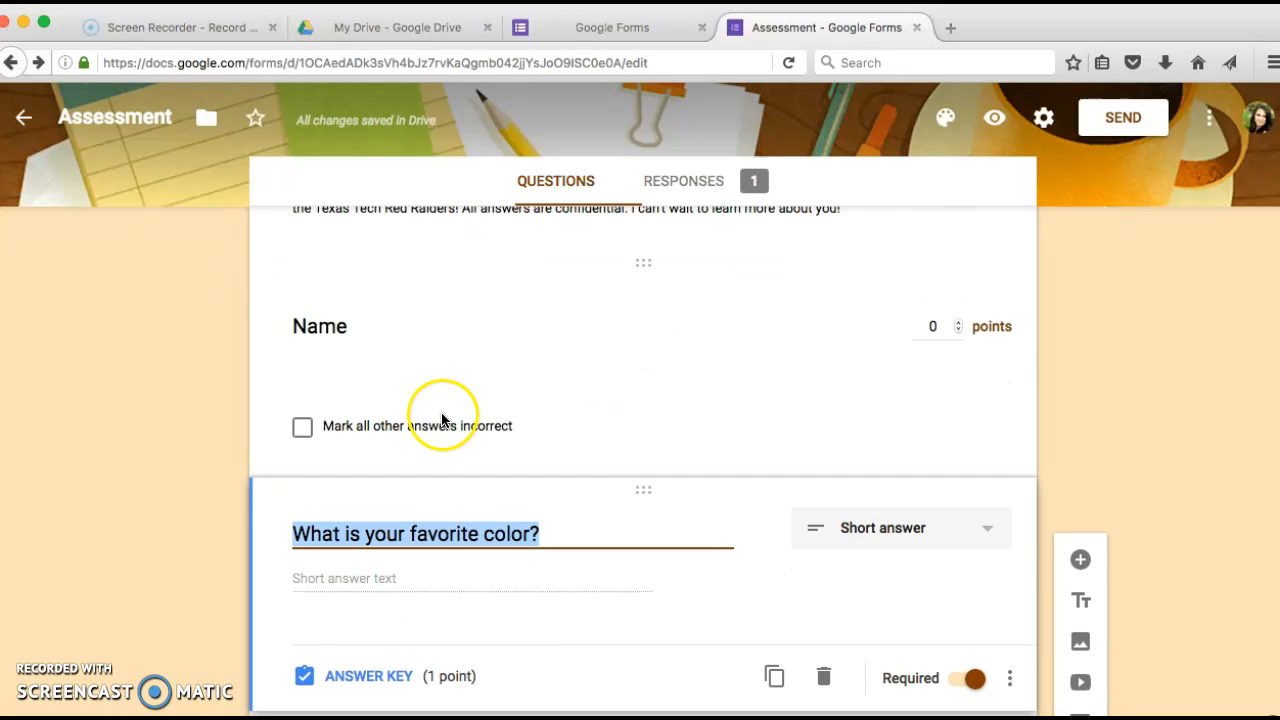
scroll(443, 414, up, 1)
scroll(337, 405, down, 3)
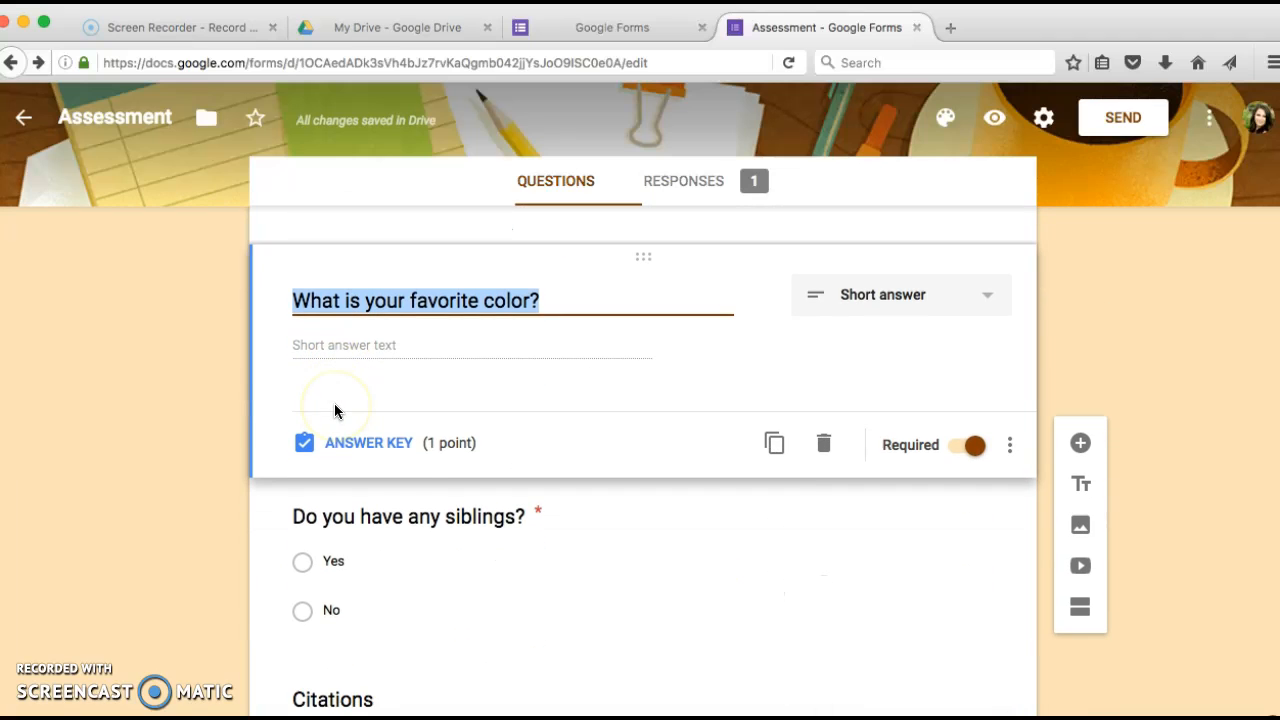
scroll(443, 360, up, 2)
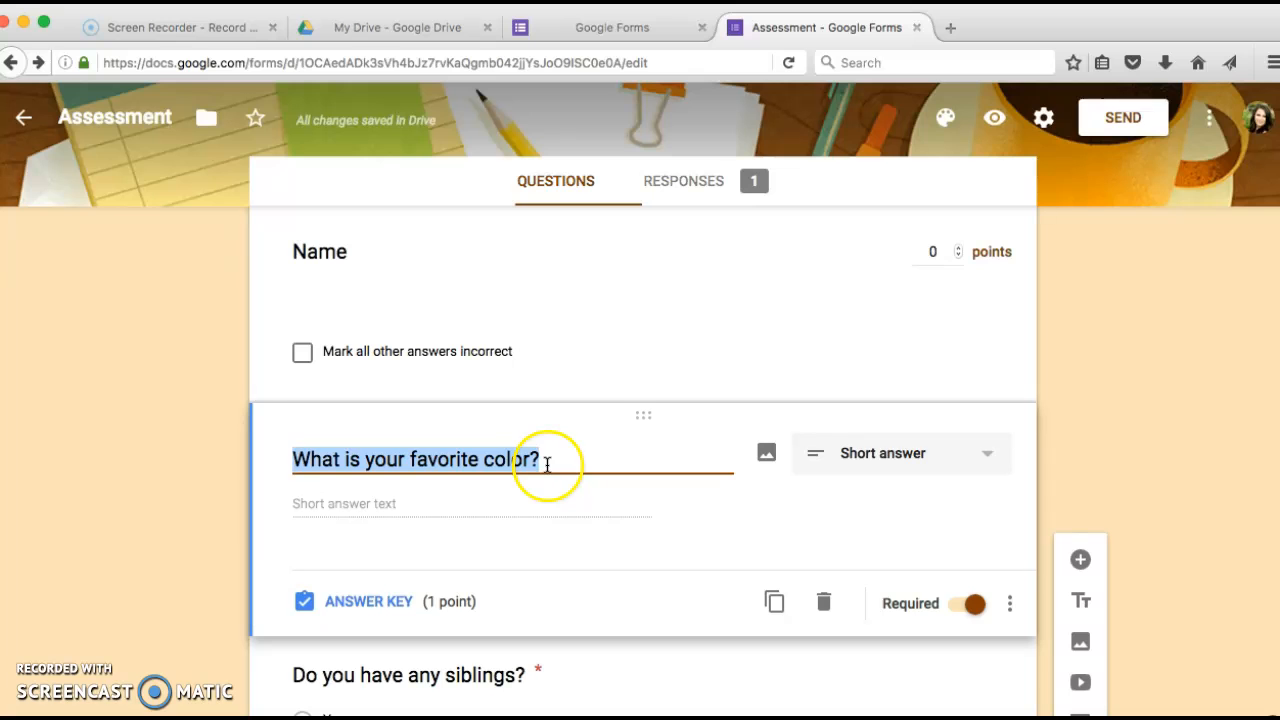
click(980, 453)
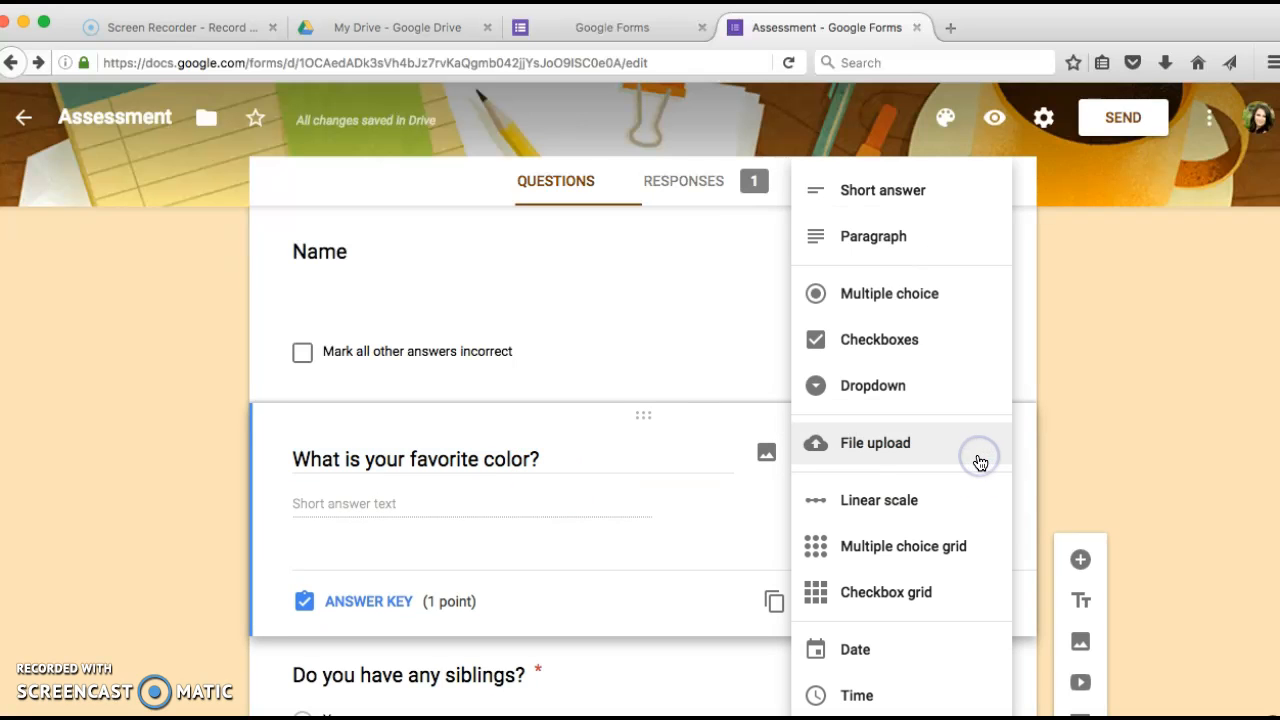
click(928, 200)
scroll(652, 537, down, 5)
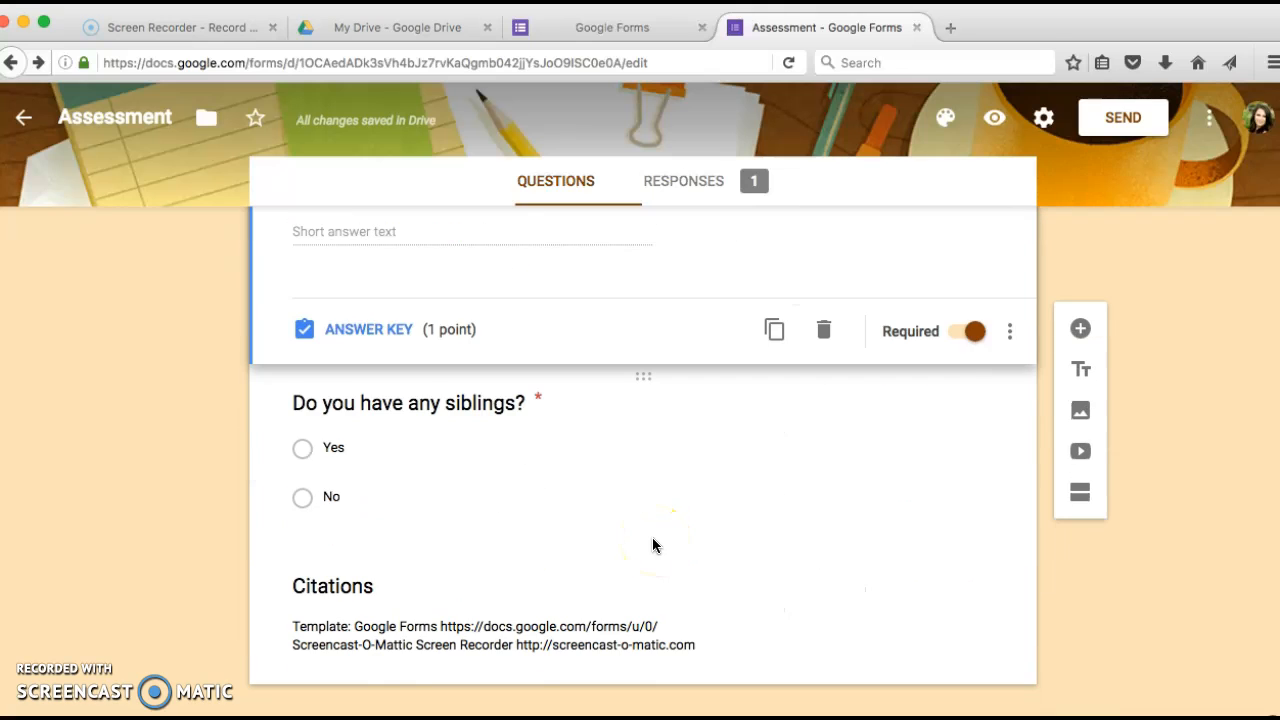
Add an "Other" option to the "Do you have any siblings?" question and remove it again
click(587, 461)
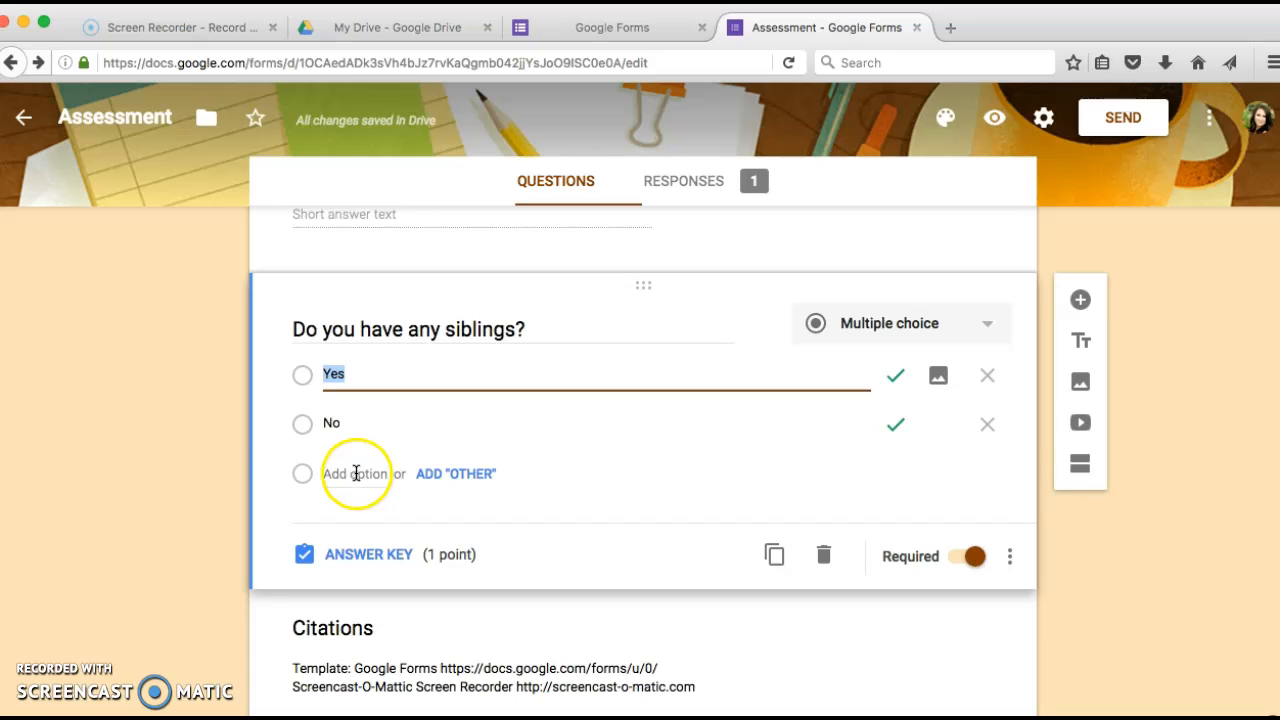
click(469, 476)
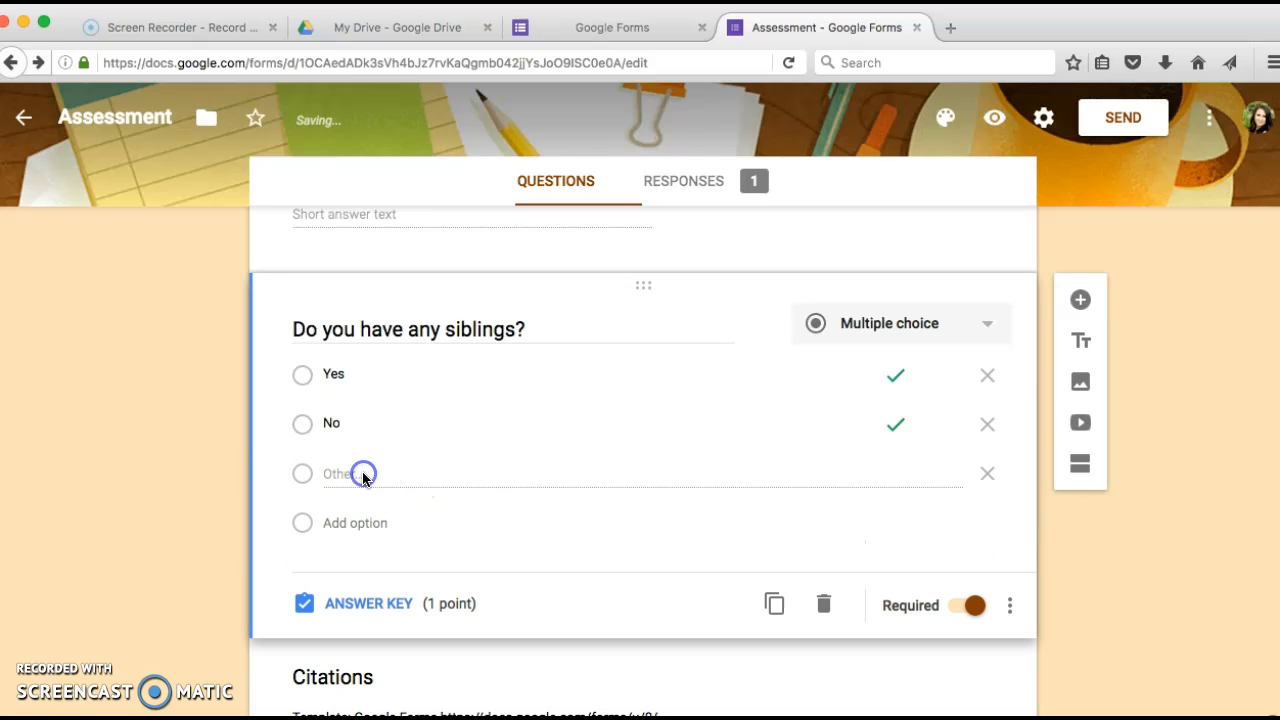
click(308, 473)
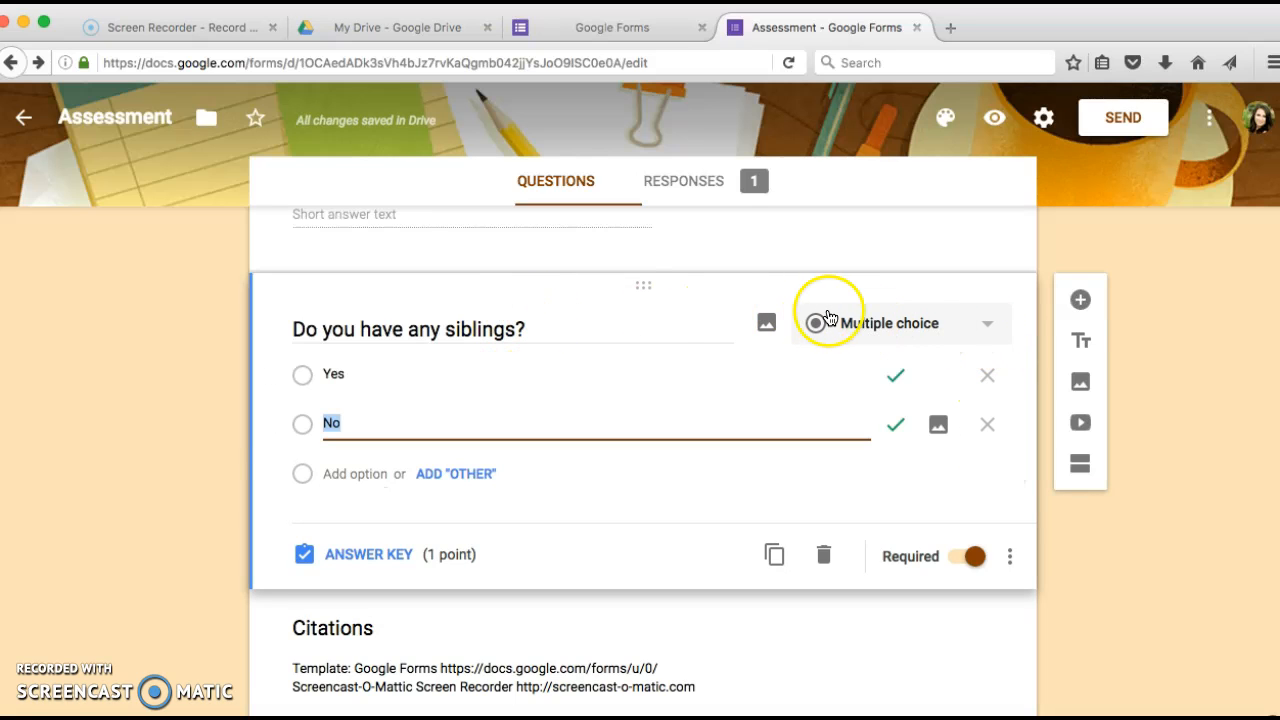
Set the answer type of the "Do you have any siblings?" question to Multiple choice
click(988, 325)
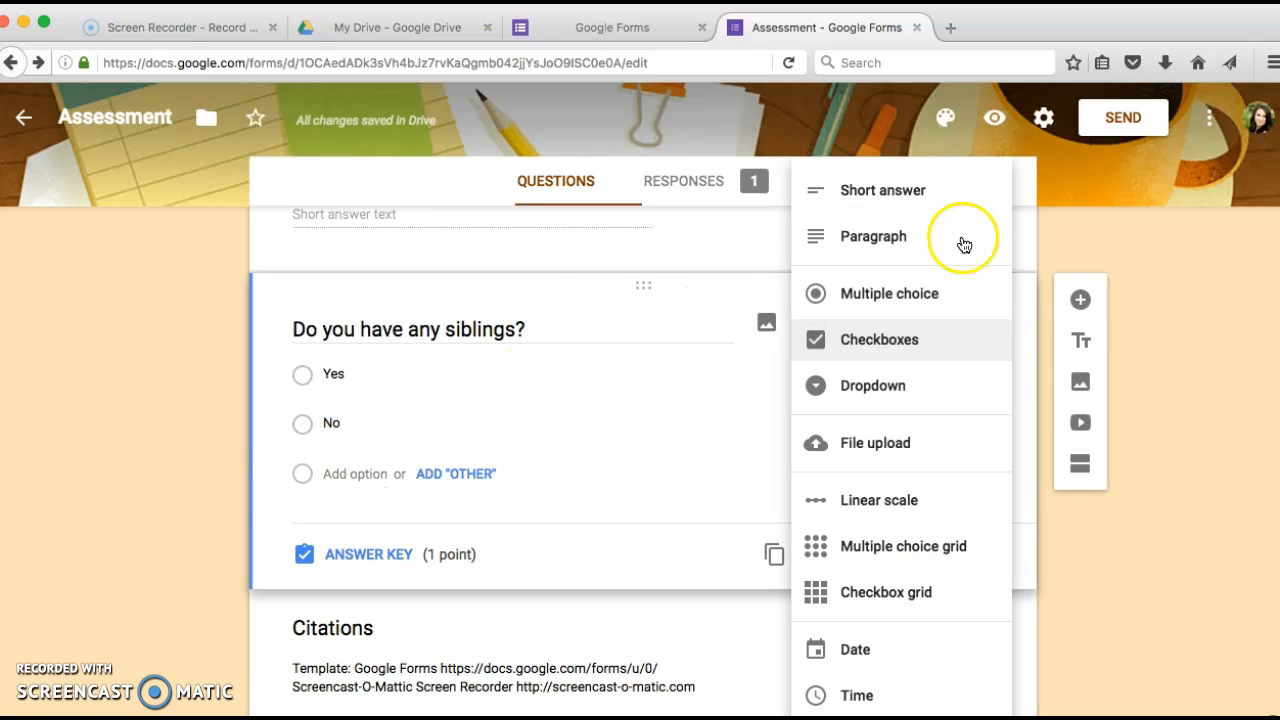
click(918, 291)
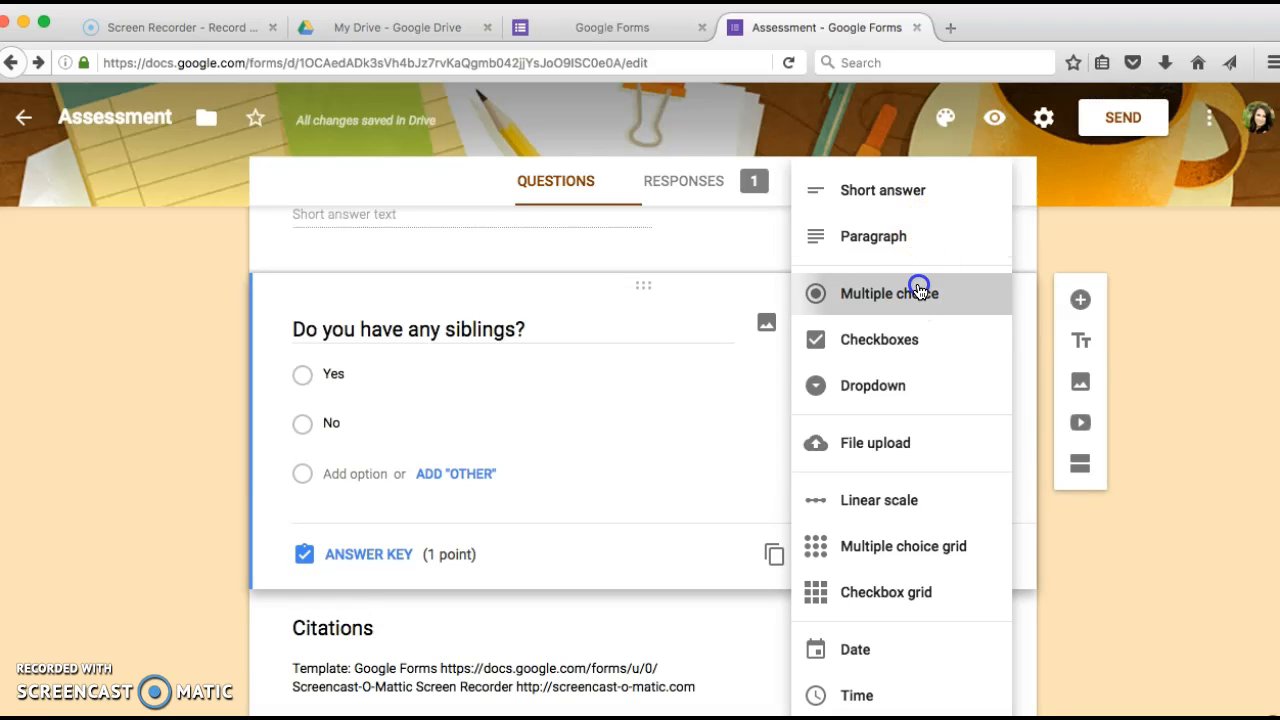
Open the answer key of the "Do you have any siblings?" question and look over its points, correct answers and feedback
scroll(636, 417, down, 1)
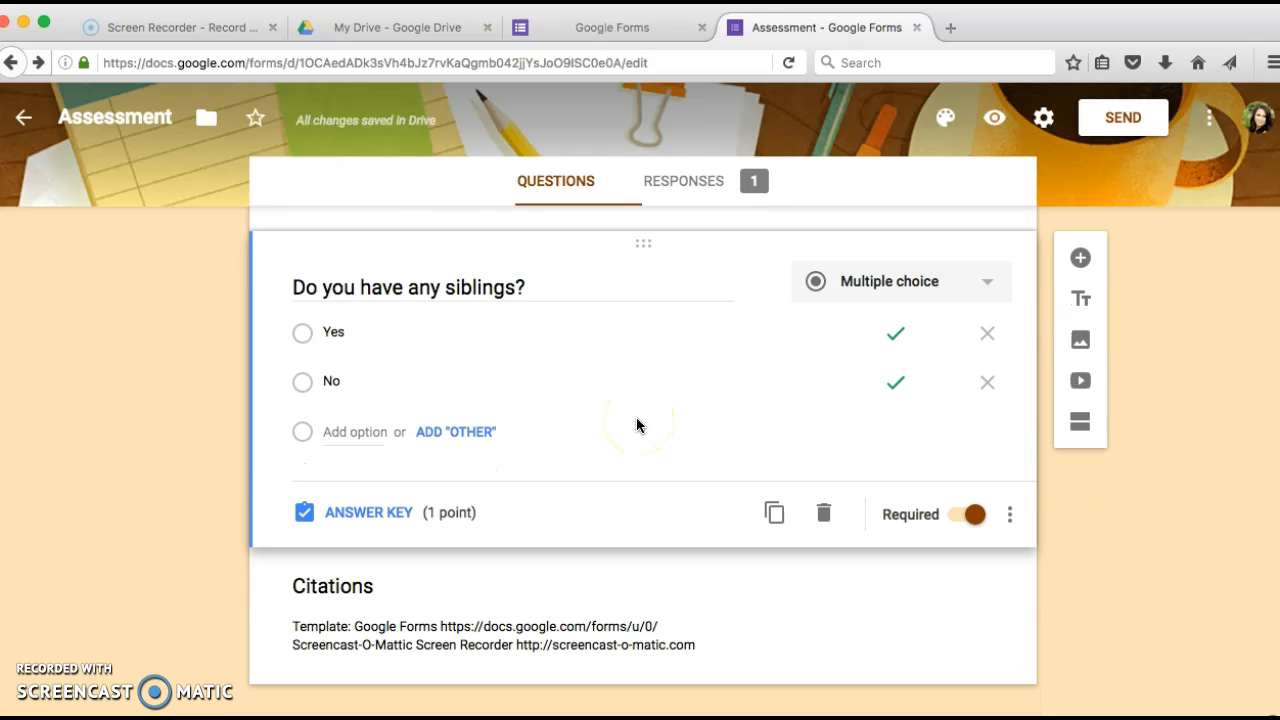
click(386, 514)
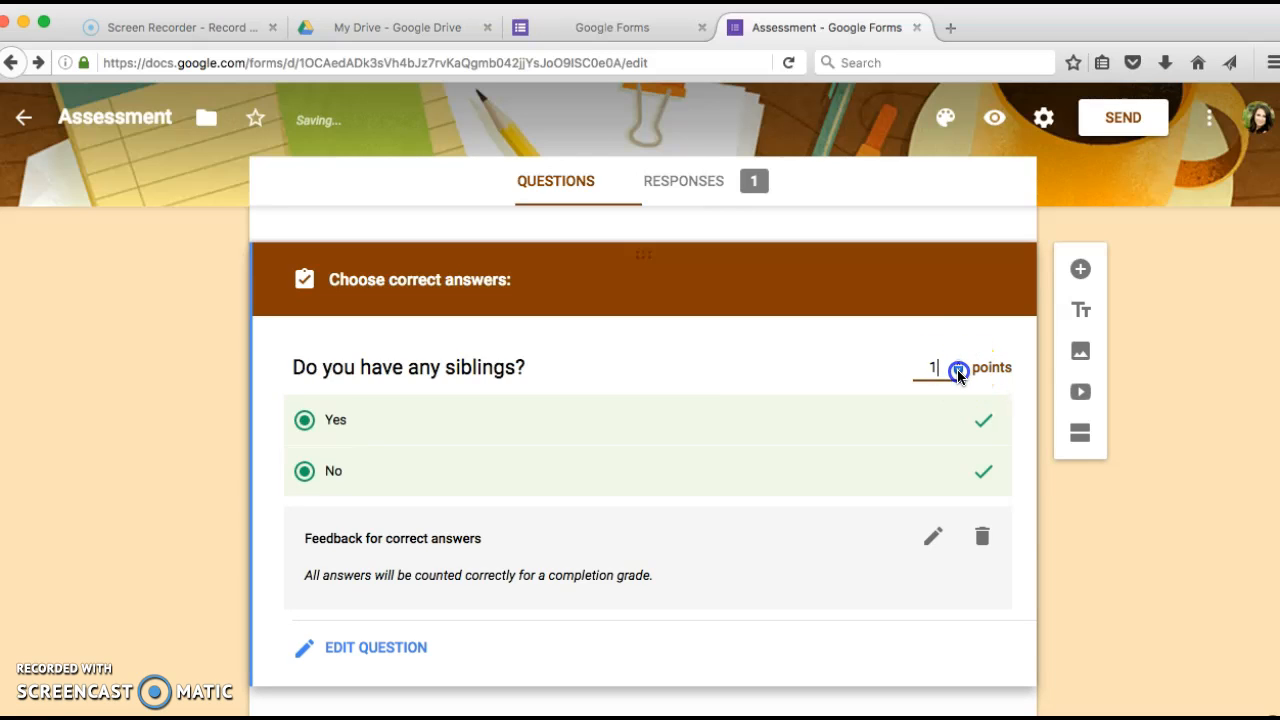
scroll(991, 566, down, 3)
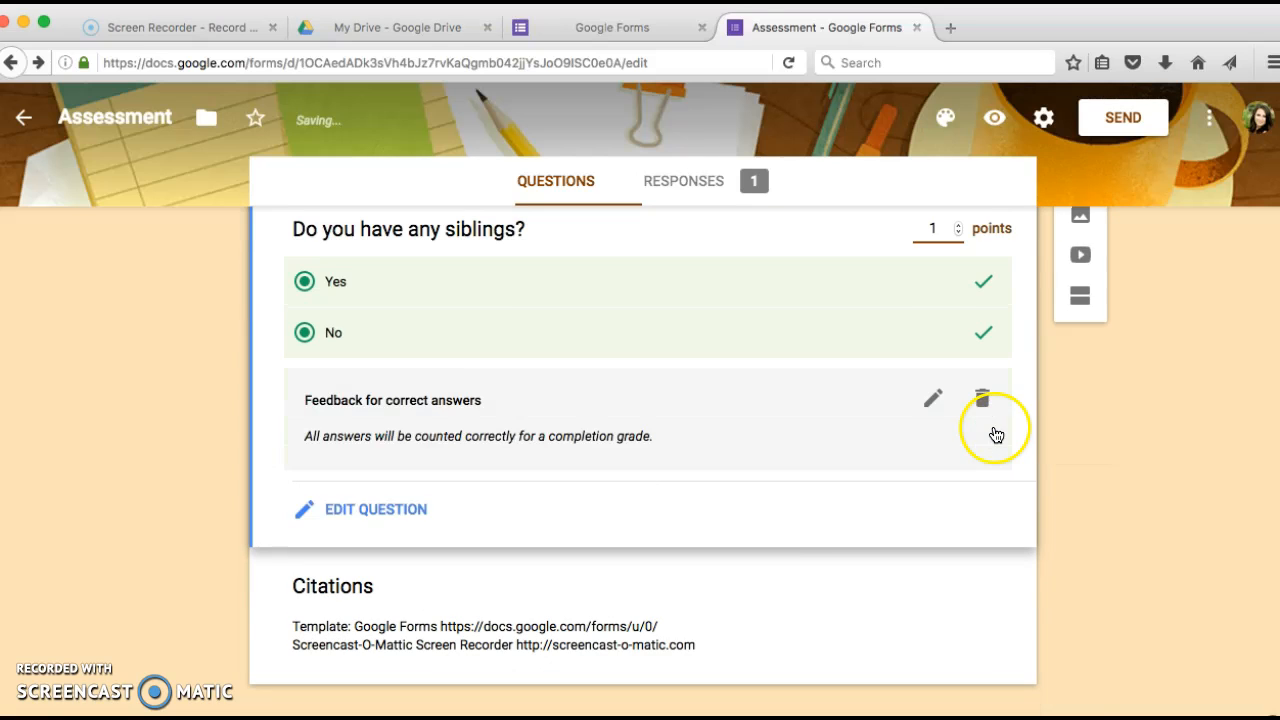
click(832, 560)
View the summary of the form's responses and return to the questions
scroll(867, 466, up, 10)
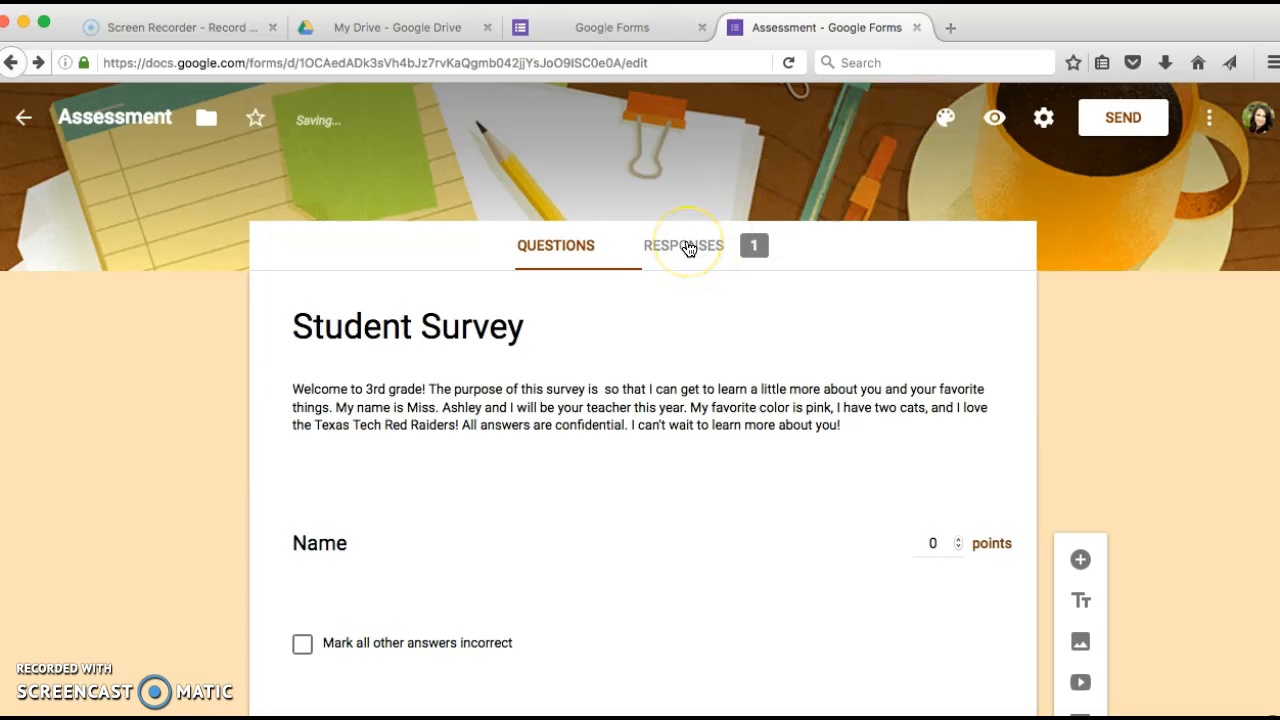
click(688, 249)
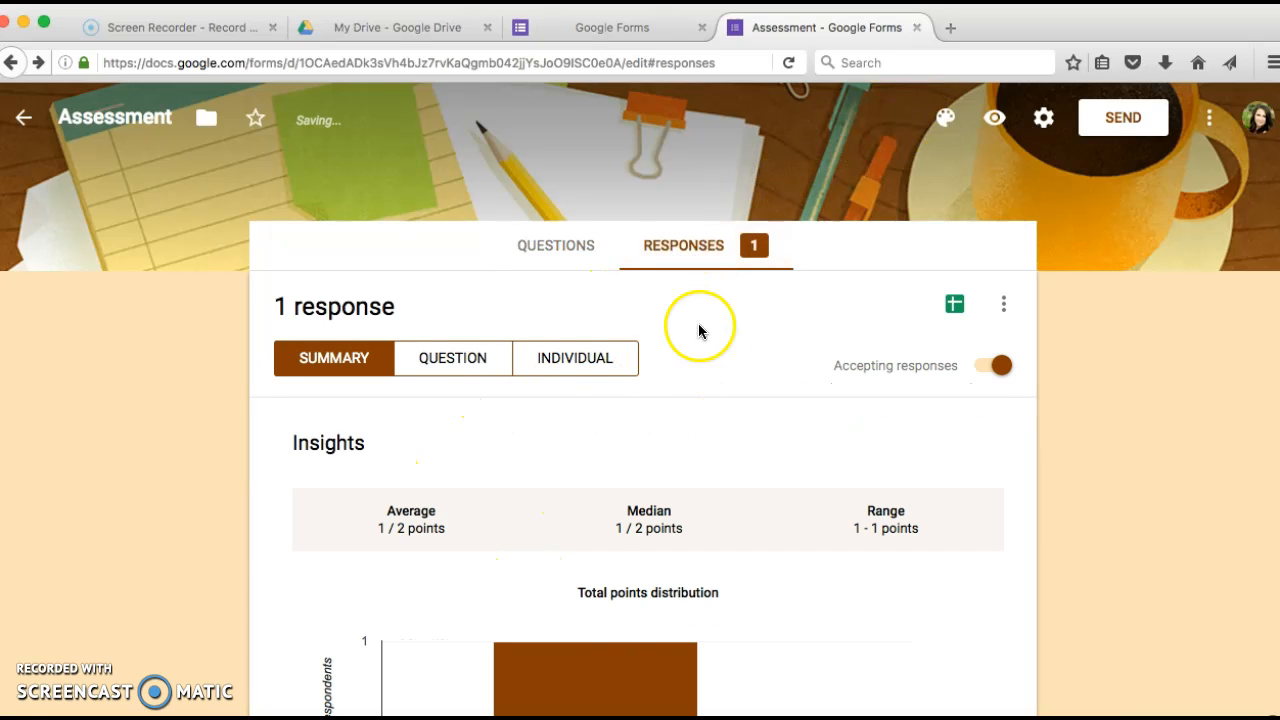
scroll(614, 557, down, 1)
click(567, 178)
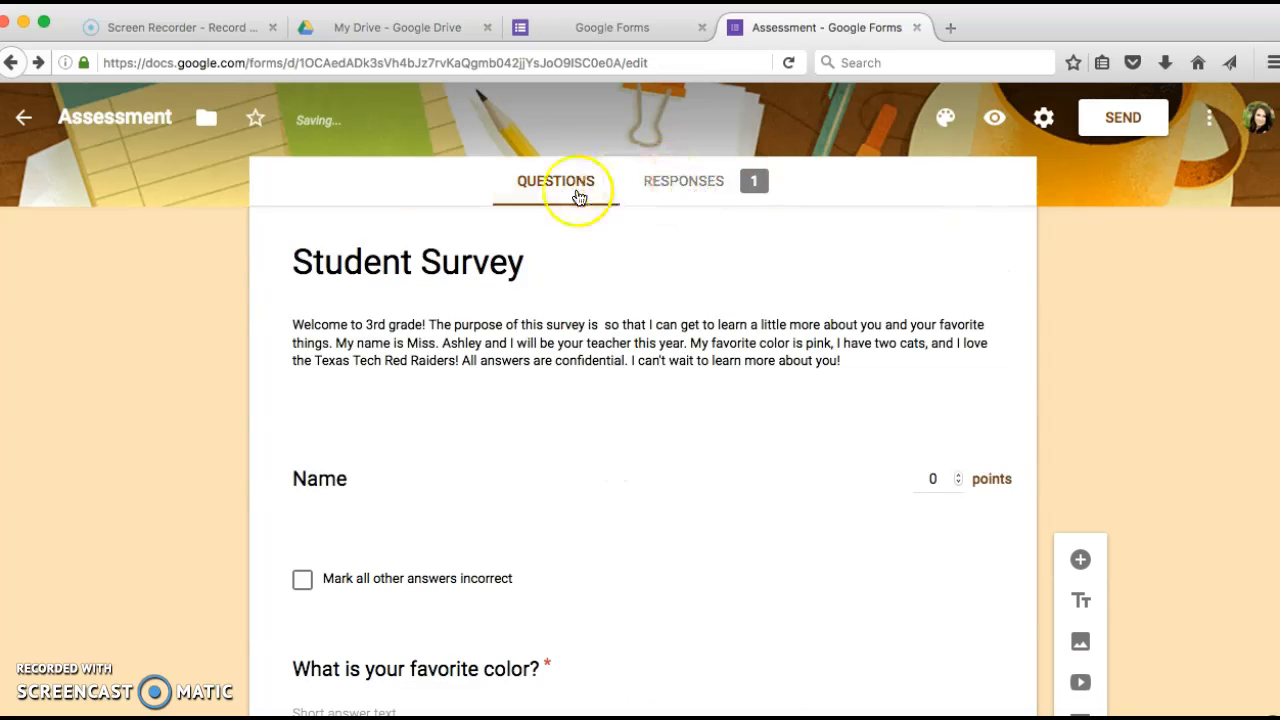
scroll(700, 160, up, 1)
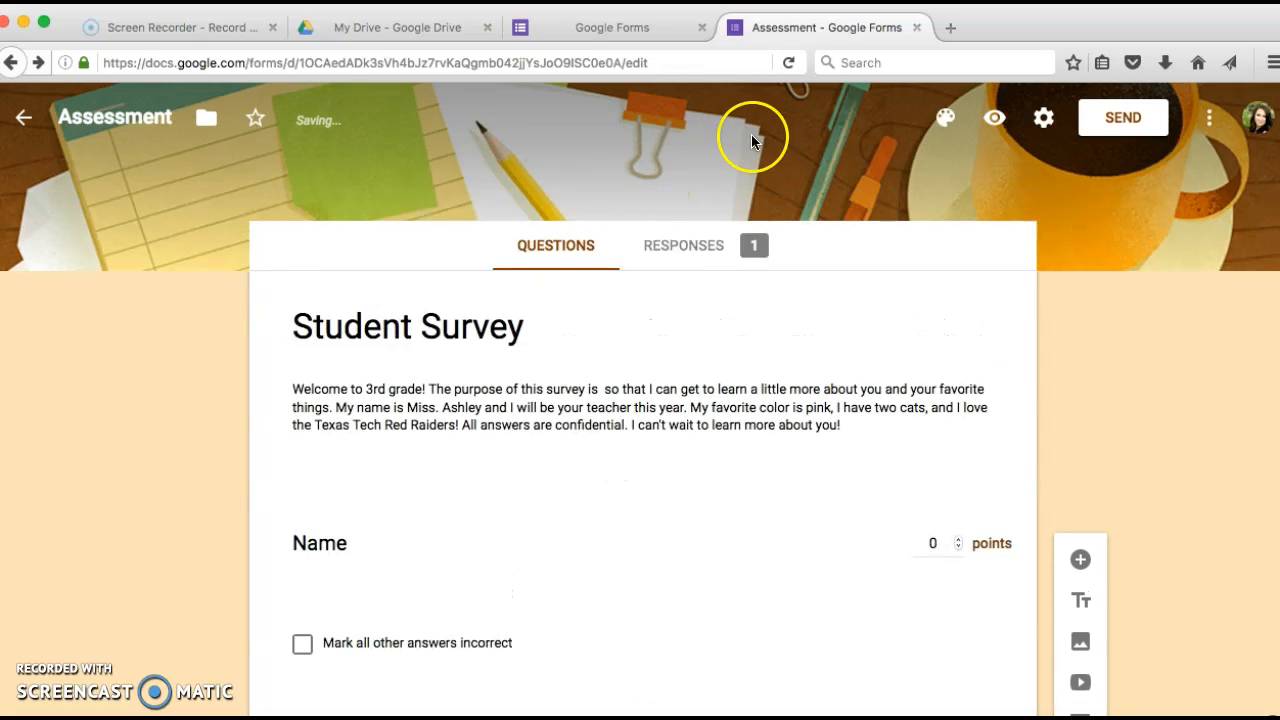
Preview the survey as a respondent sees it
click(995, 121)
click(740, 378)
click(995, 118)
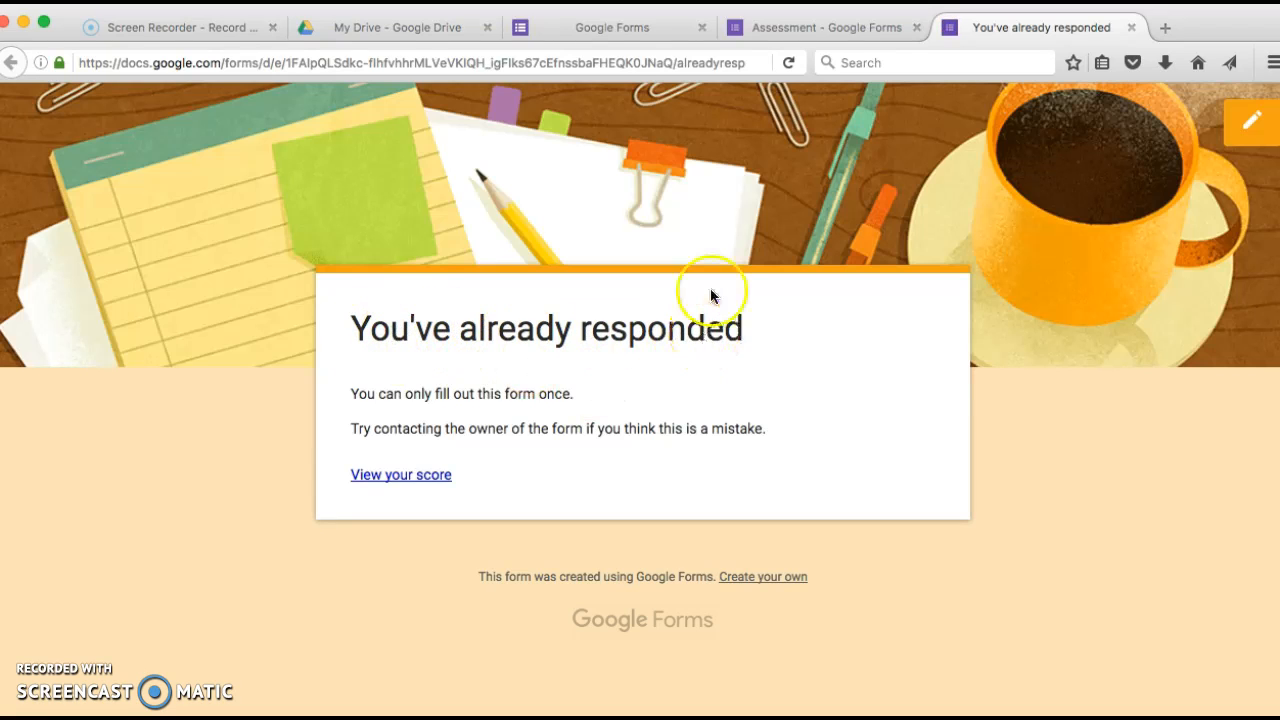
Return to the Assessment form editor, reload the form and look through its questions
click(805, 27)
scroll(647, 357, down, 3)
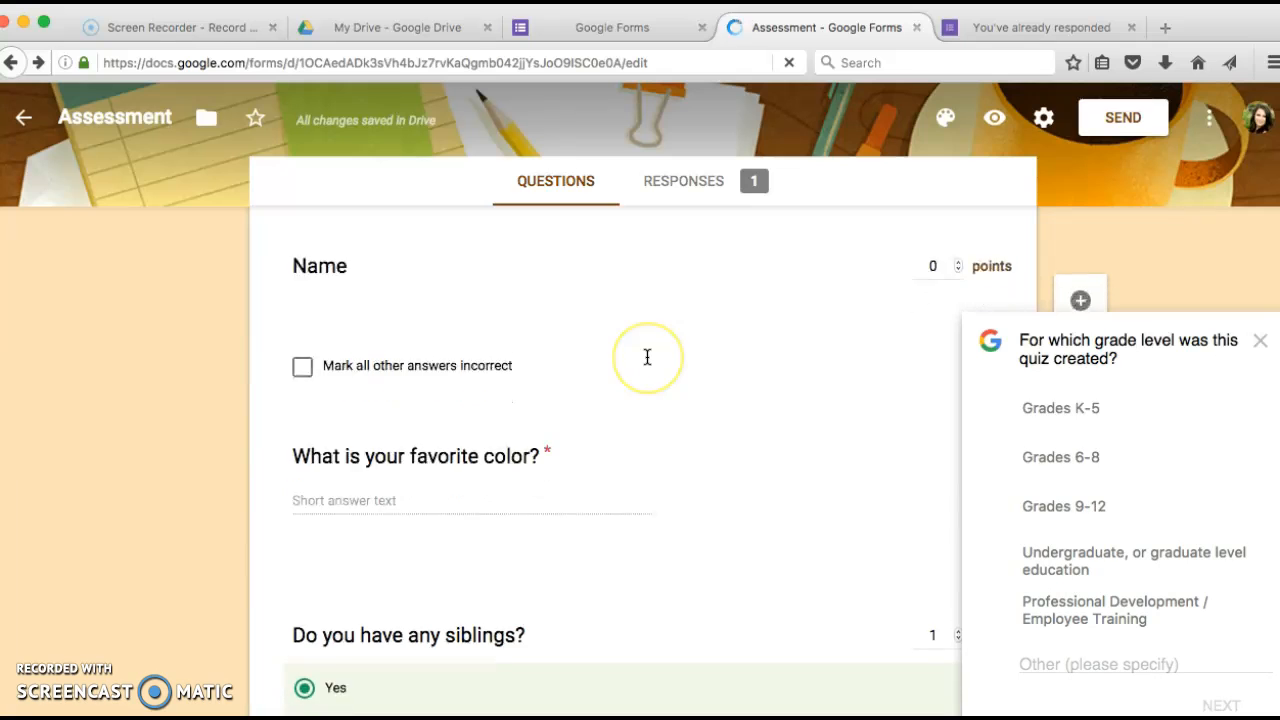
scroll(647, 357, down, 3)
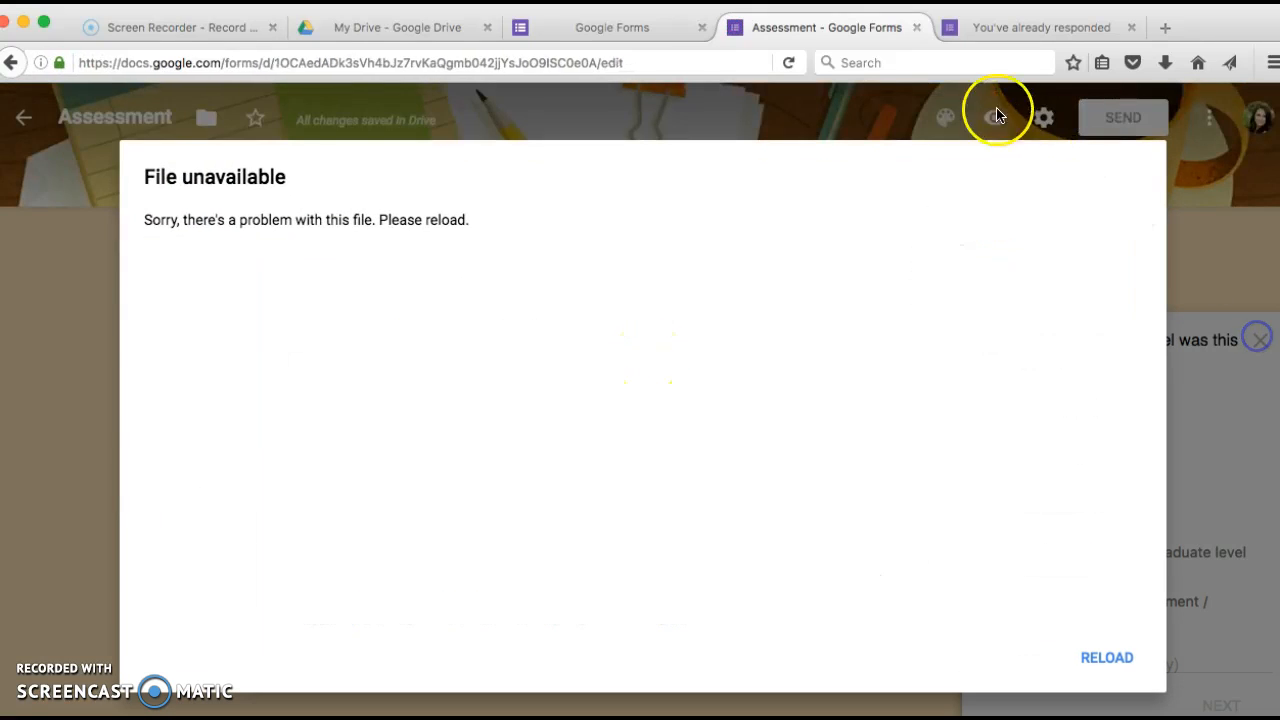
click(1103, 657)
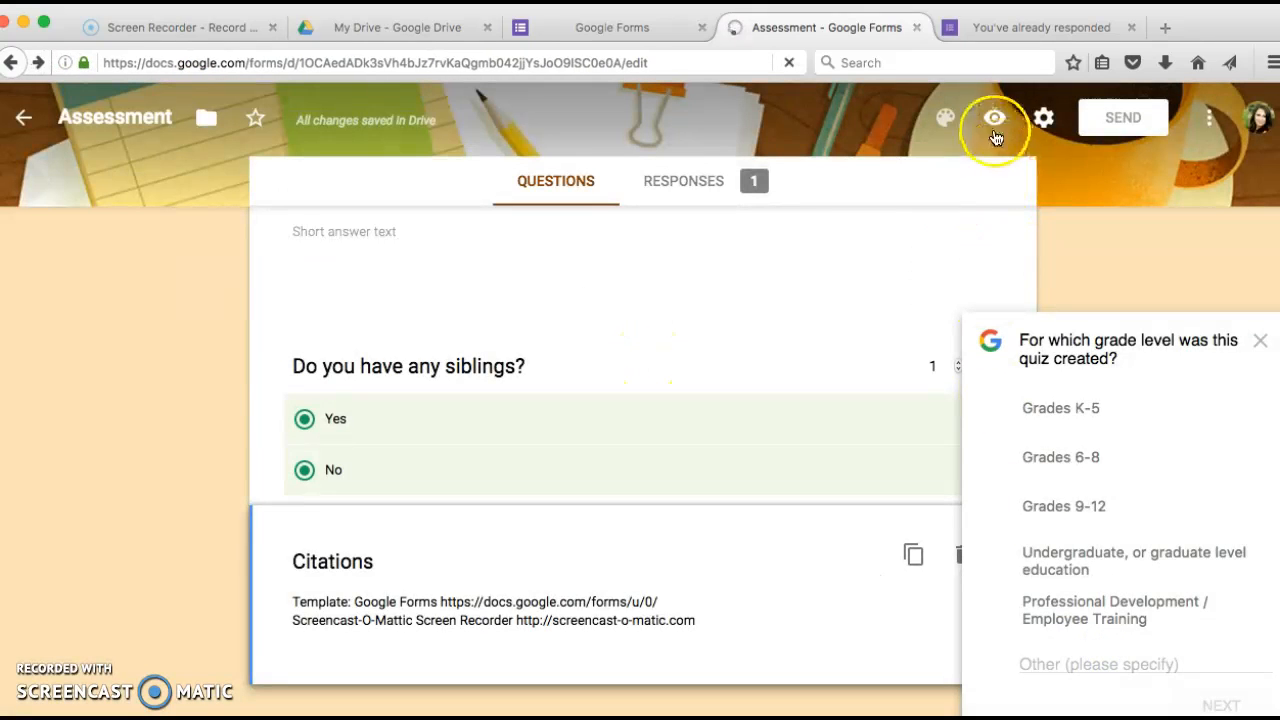
scroll(834, 297, down, 5)
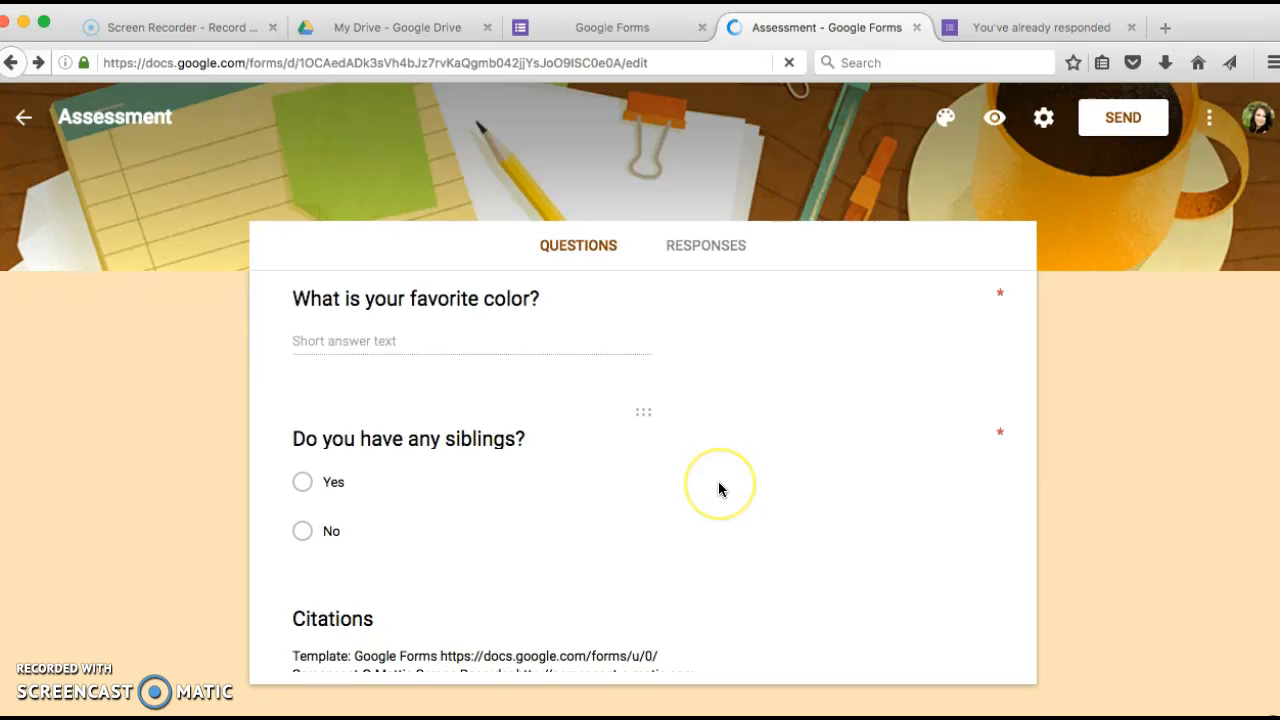
scroll(680, 297, down, 6)
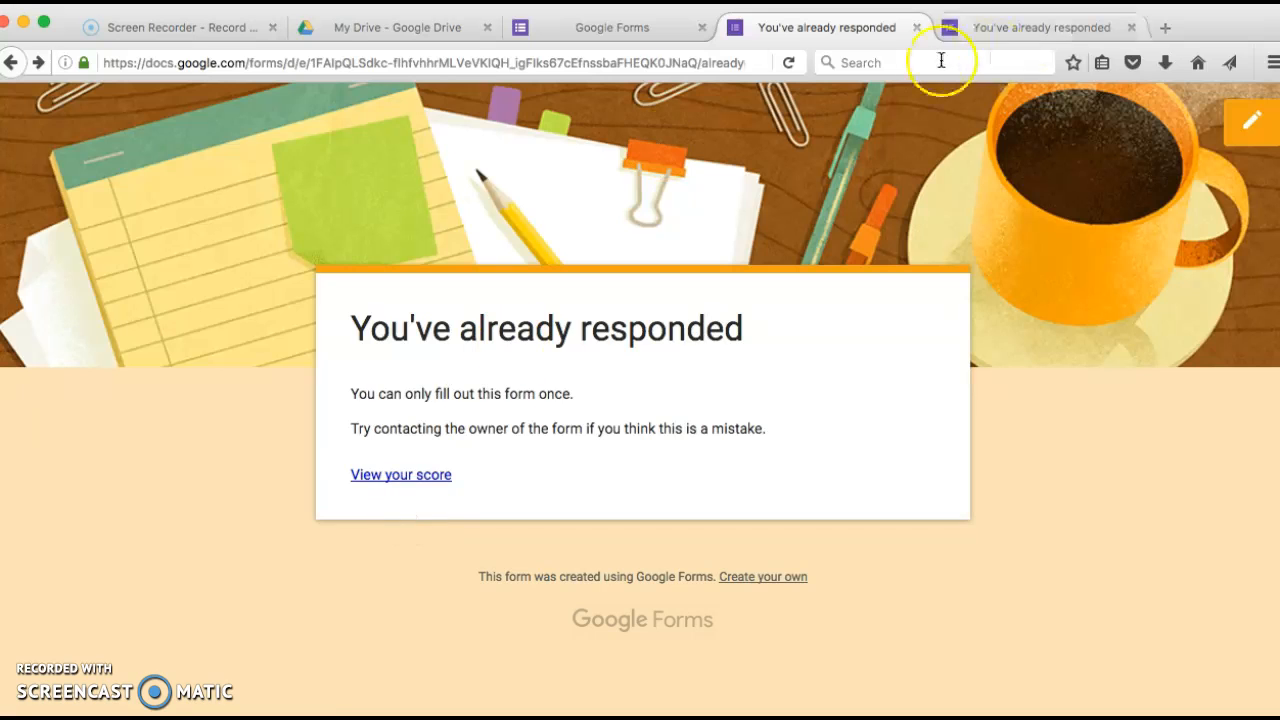
Try to view the score of the submitted response from the form's respondent page, and close the score page again
click(640, 25)
click(815, 24)
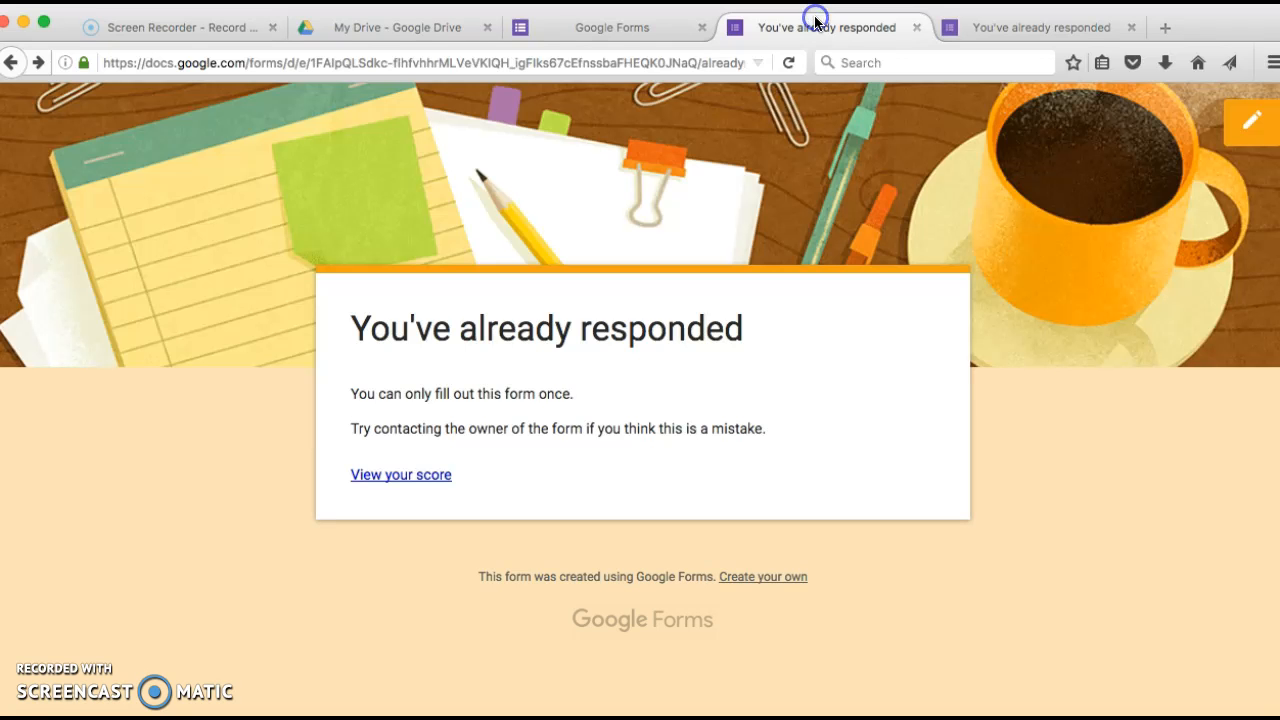
click(988, 24)
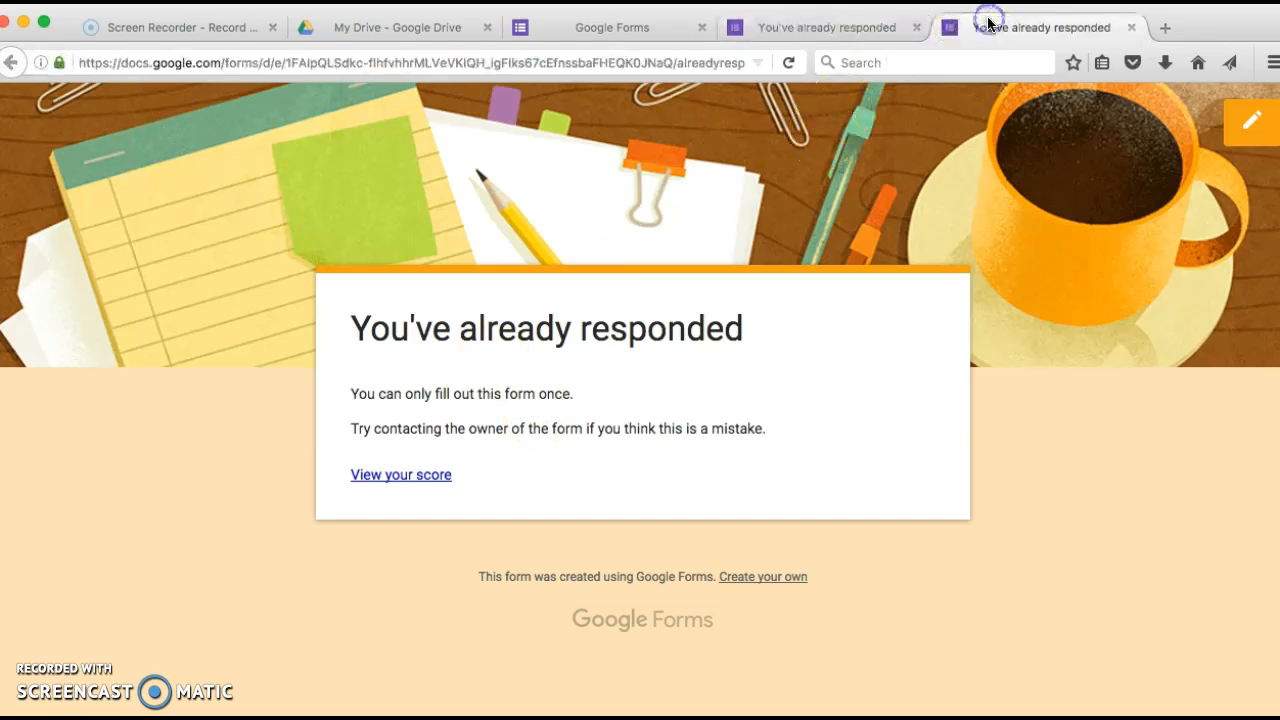
click(405, 476)
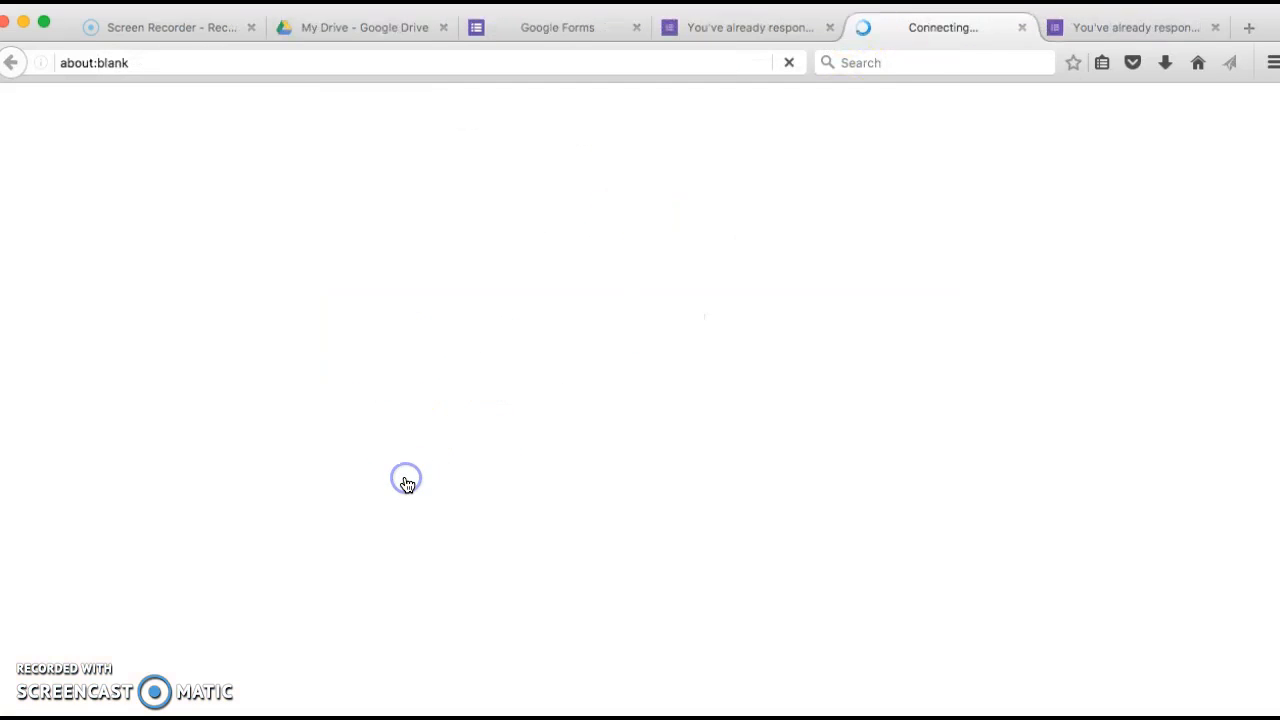
click(1022, 28)
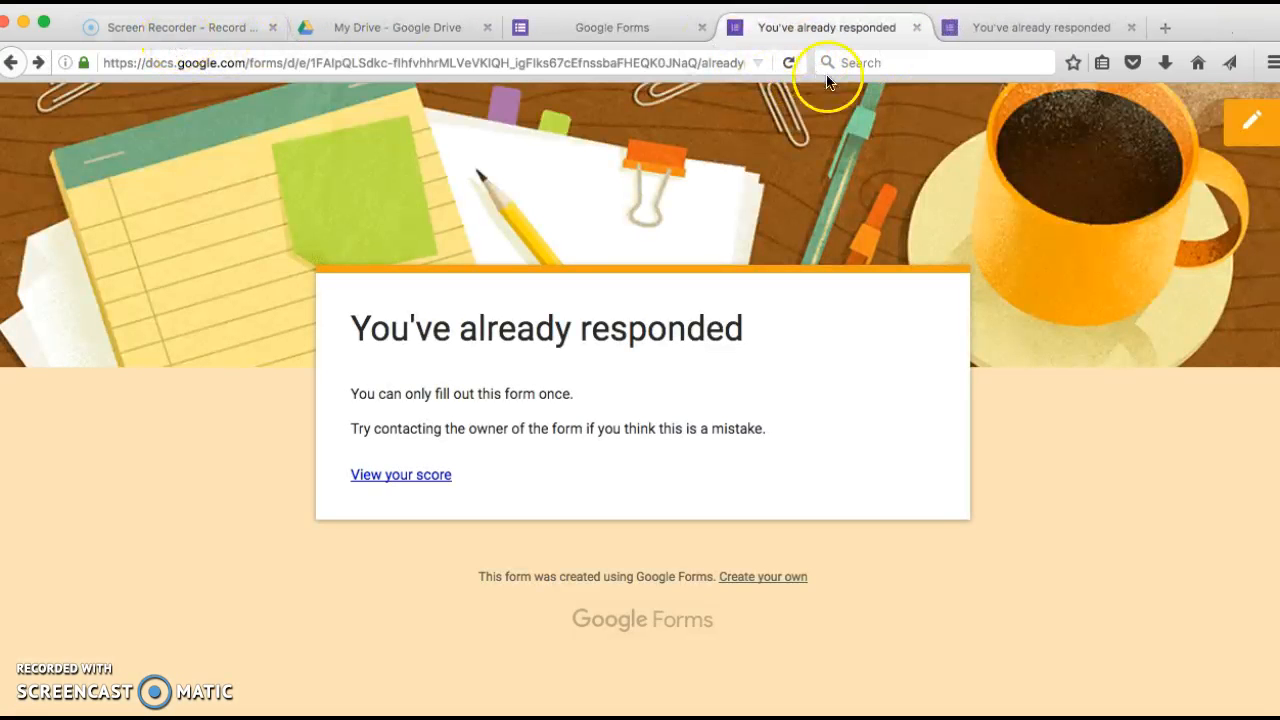
Look for the Assessment form editor among the open browser pages, including the template gallery and the previous page in the history
click(603, 26)
scroll(452, 376, up, 4)
scroll(451, 371, down, 4)
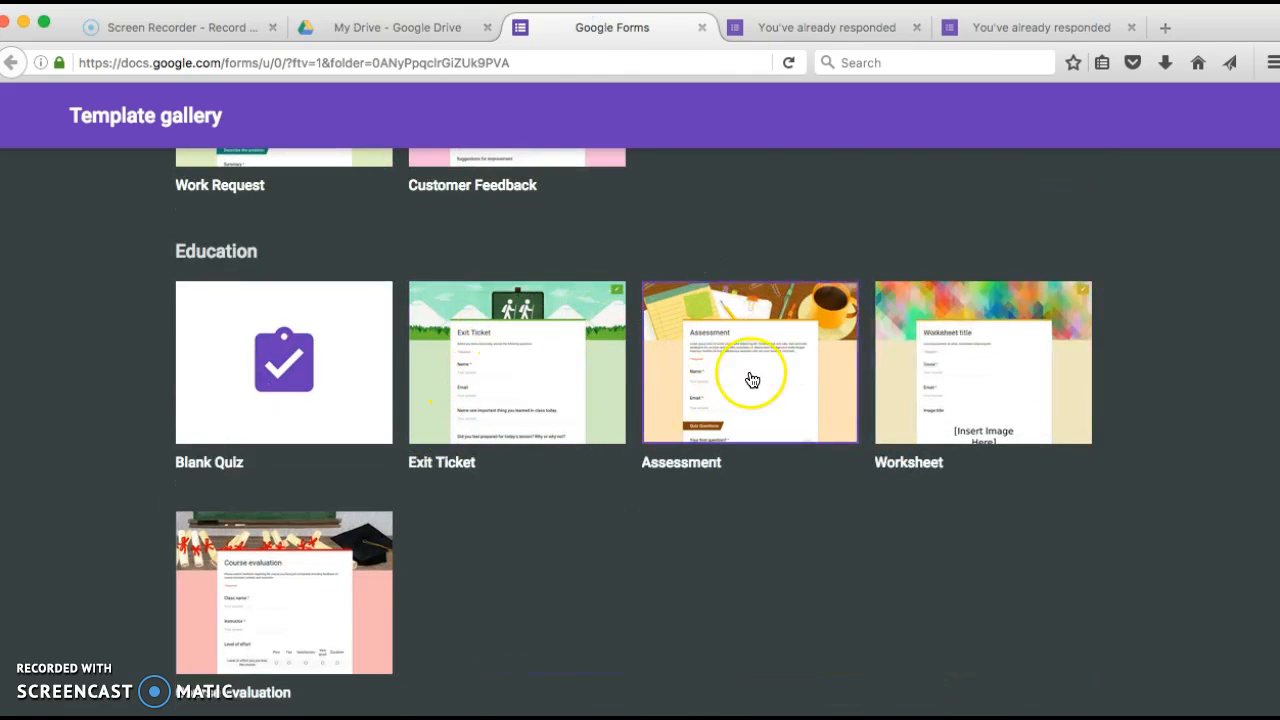
click(856, 30)
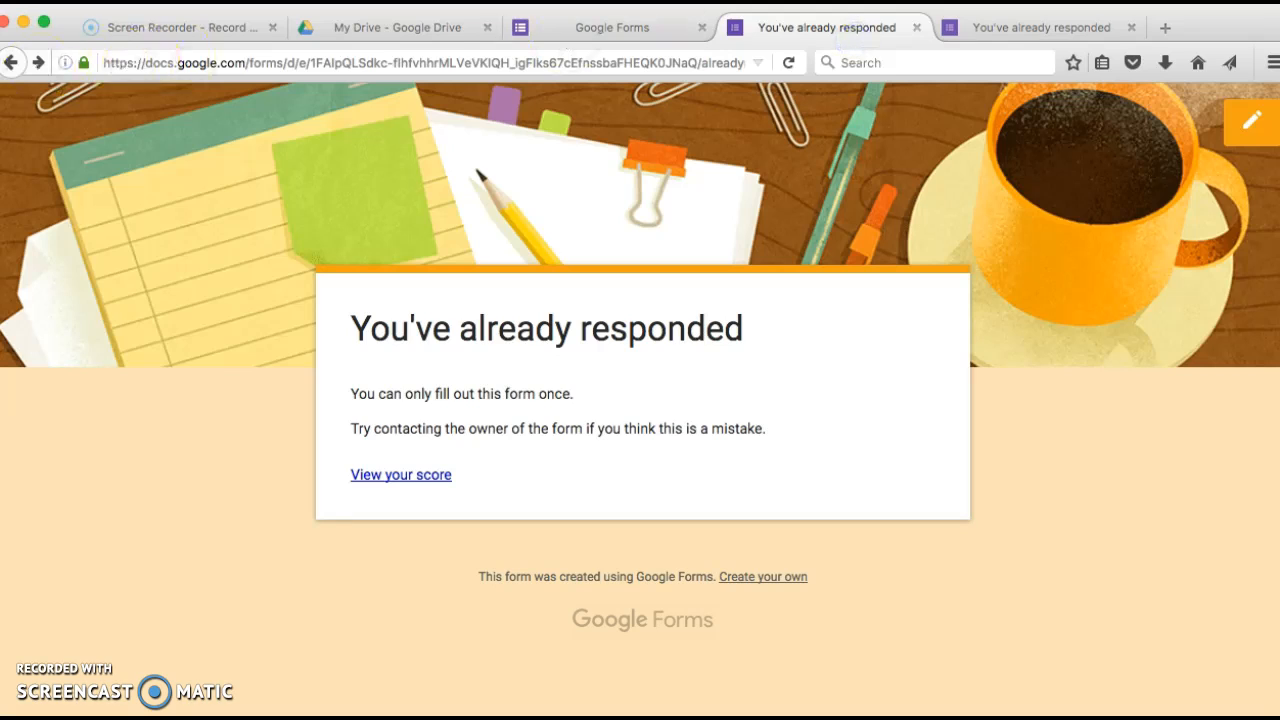
click(10, 64)
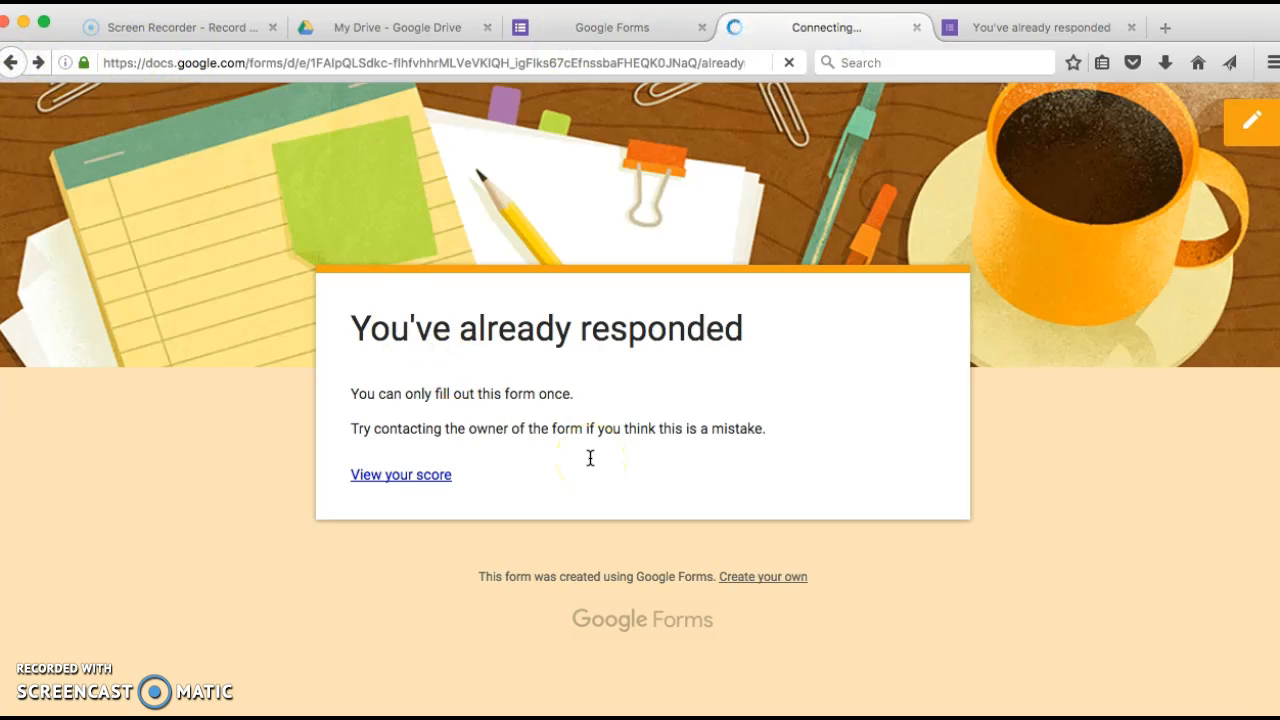
click(107, 20)
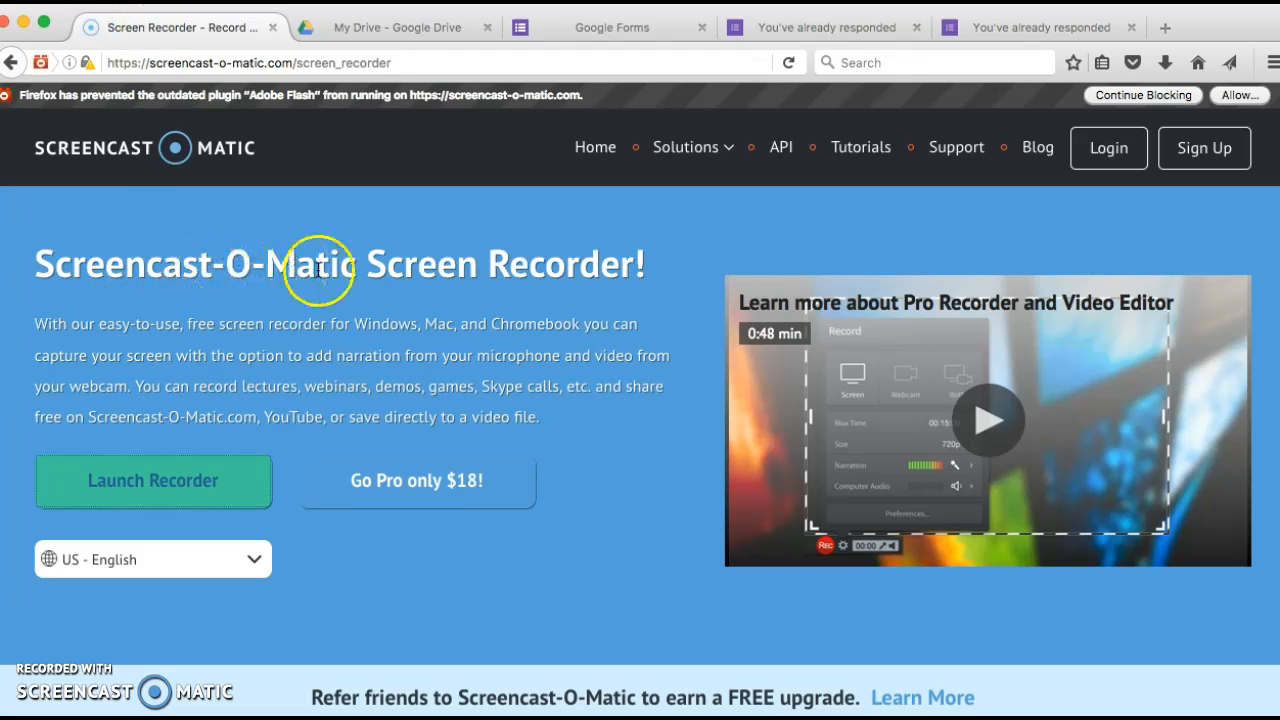
click(568, 26)
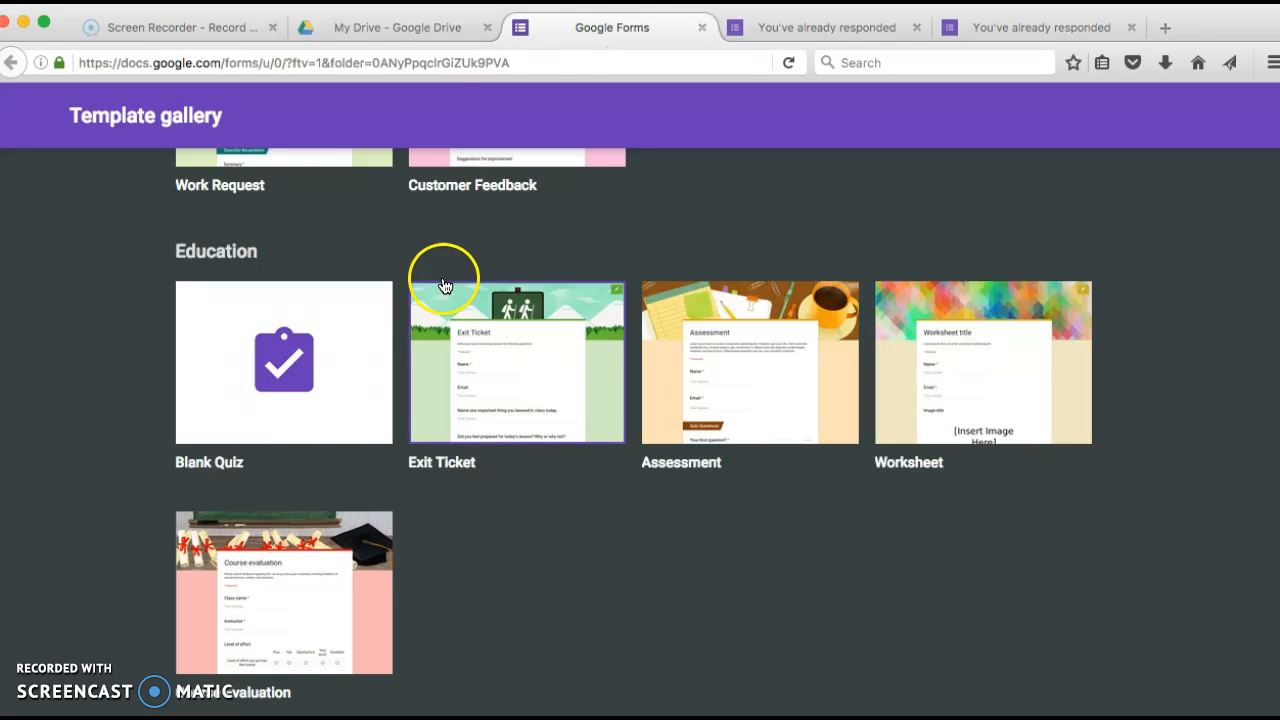
click(810, 30)
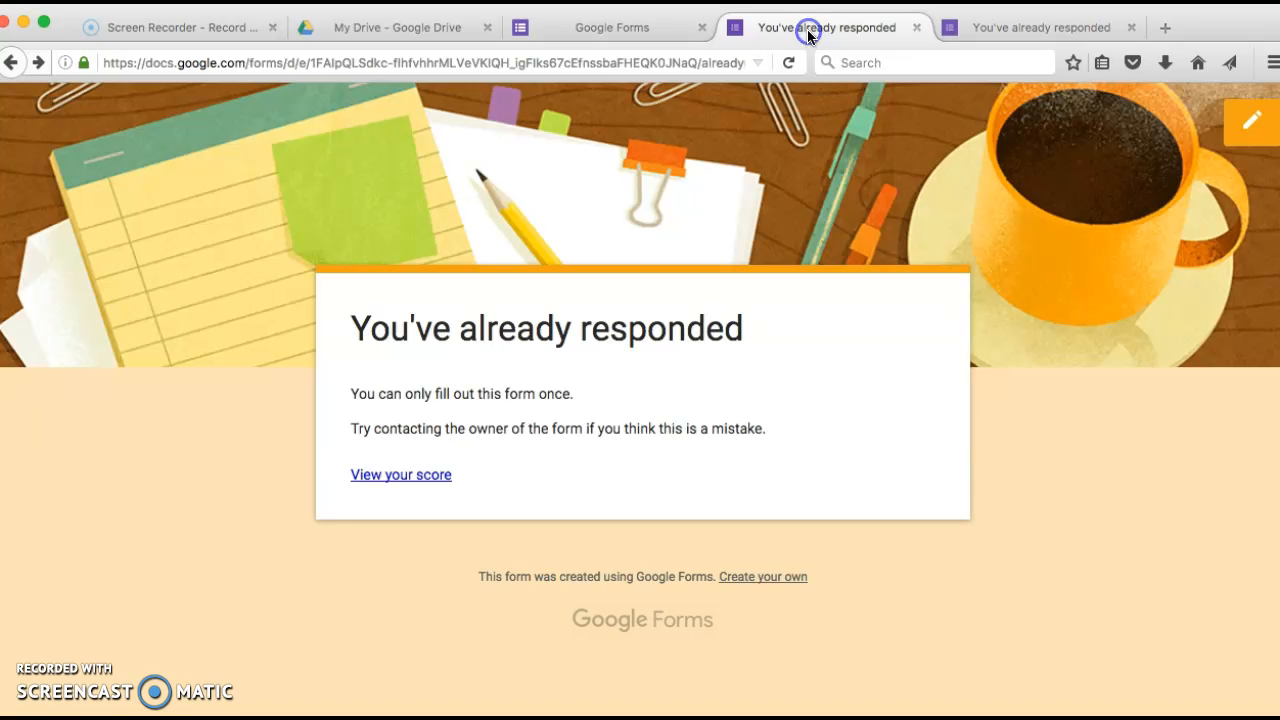